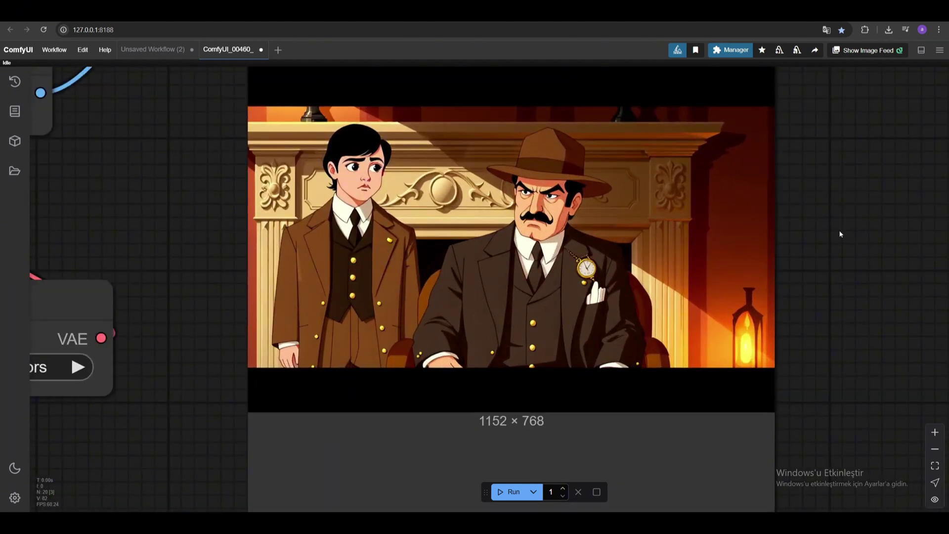
# Download the Save Image node's cartoon render of the man and boy as ComfyUI_00003_.png
pyautogui.scroll(-10, 840, 234)
pyautogui.scroll(3, 226, 393)
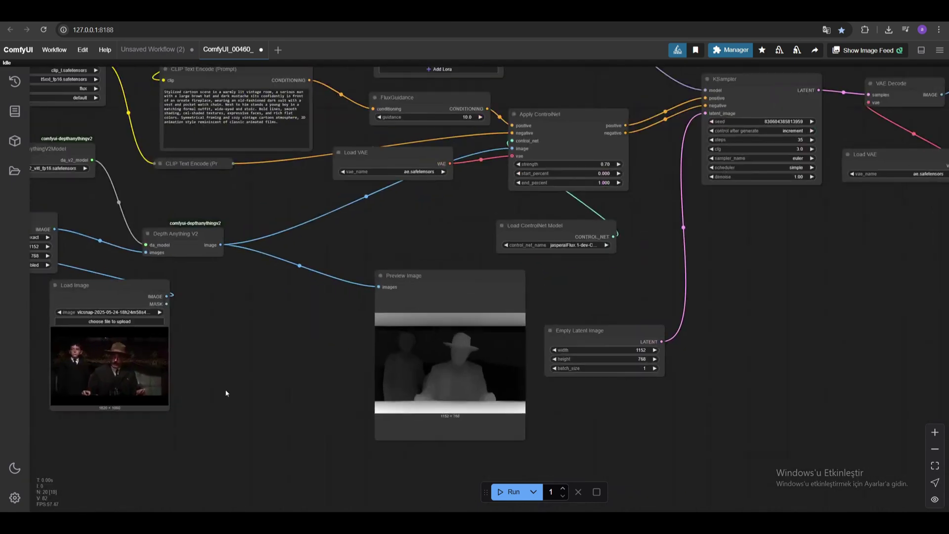
pyautogui.scroll(5, 415, 373)
pyautogui.scroll(-3, 388, 382)
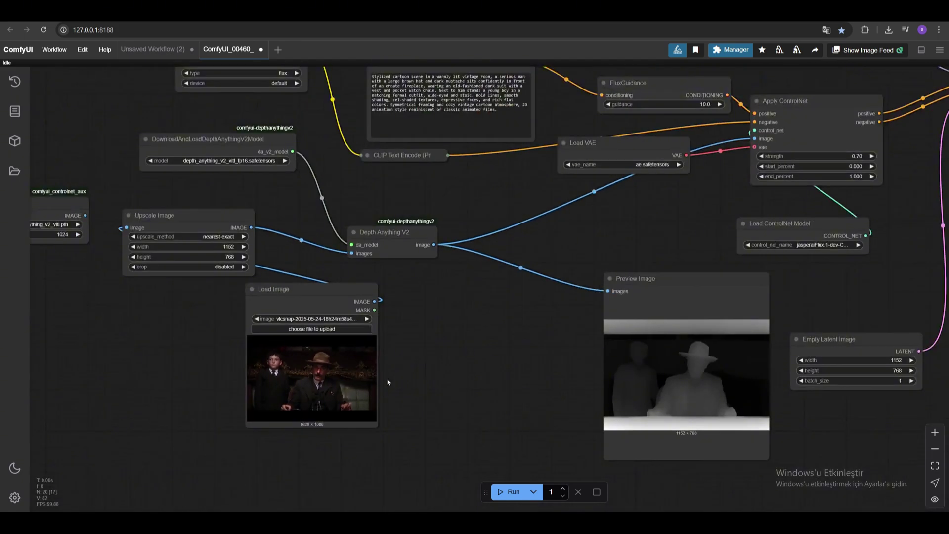
pyautogui.scroll(-4, 396, 375)
pyautogui.scroll(10, 785, 283)
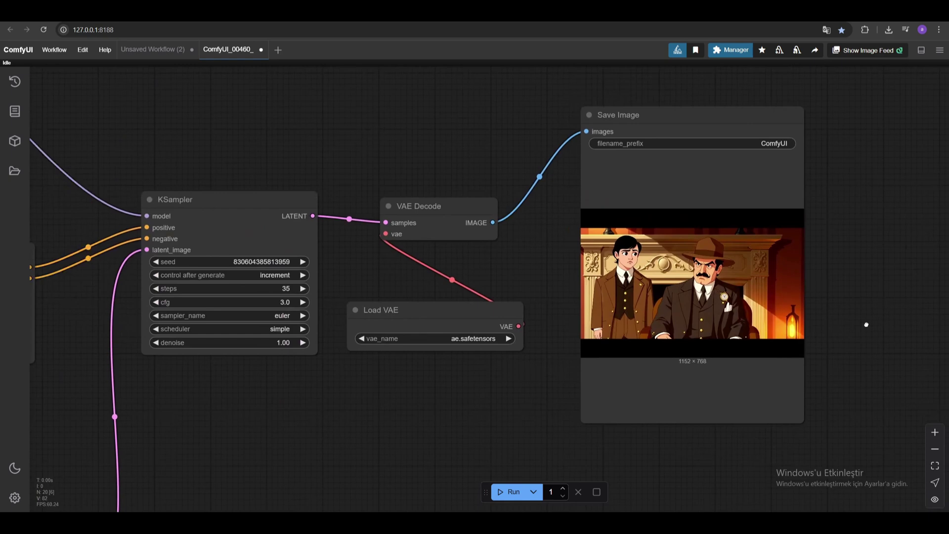
pyautogui.scroll(5, 839, 313)
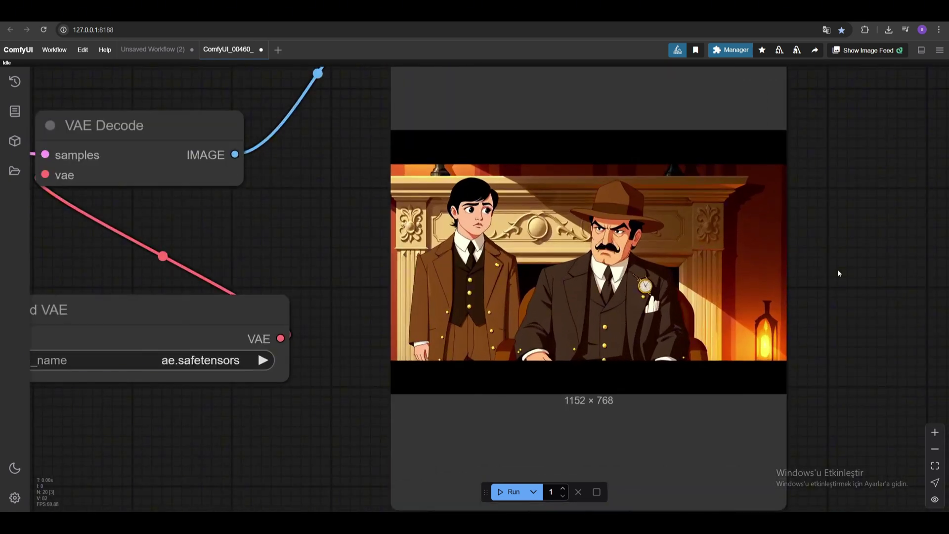
pyautogui.rightClick(593, 223)
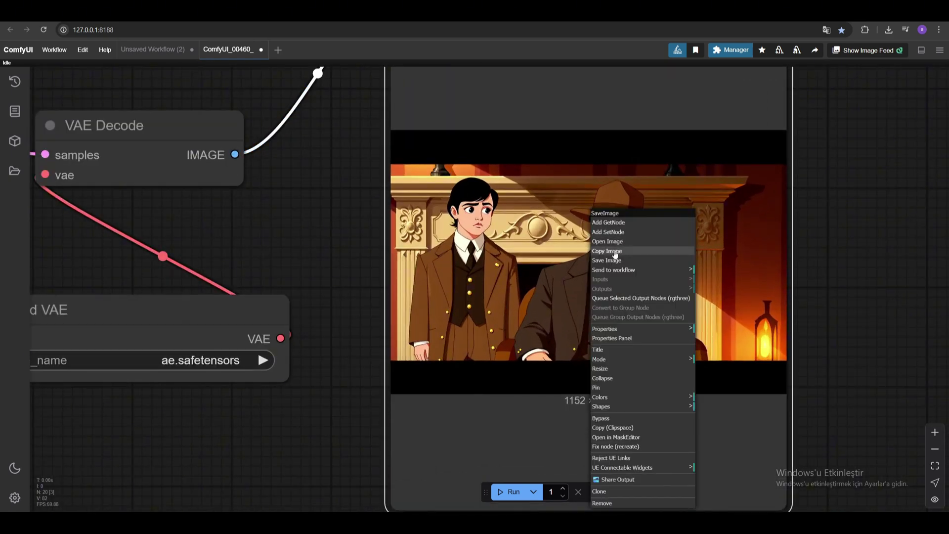
pyautogui.click(635, 260)
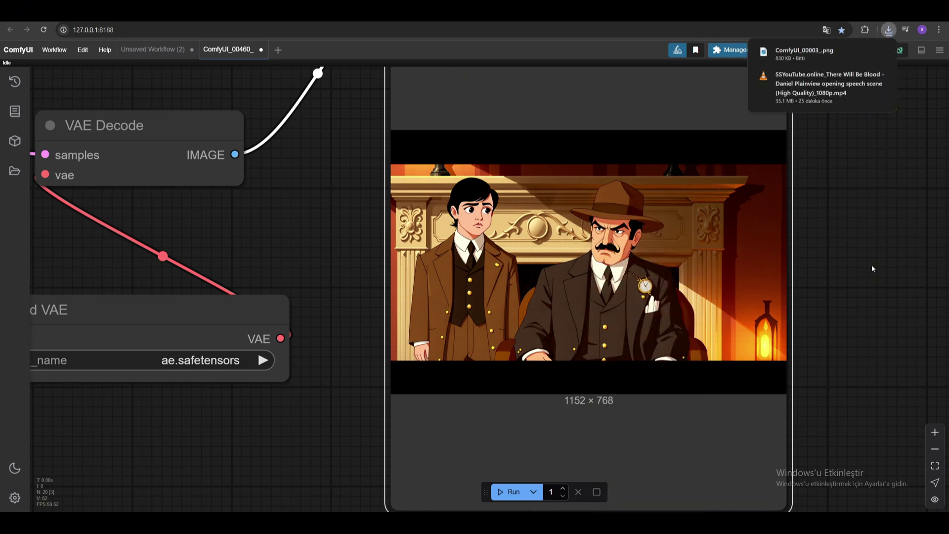
pyautogui.scroll(-6, 814, 286)
pyautogui.scroll(4, 258, 201)
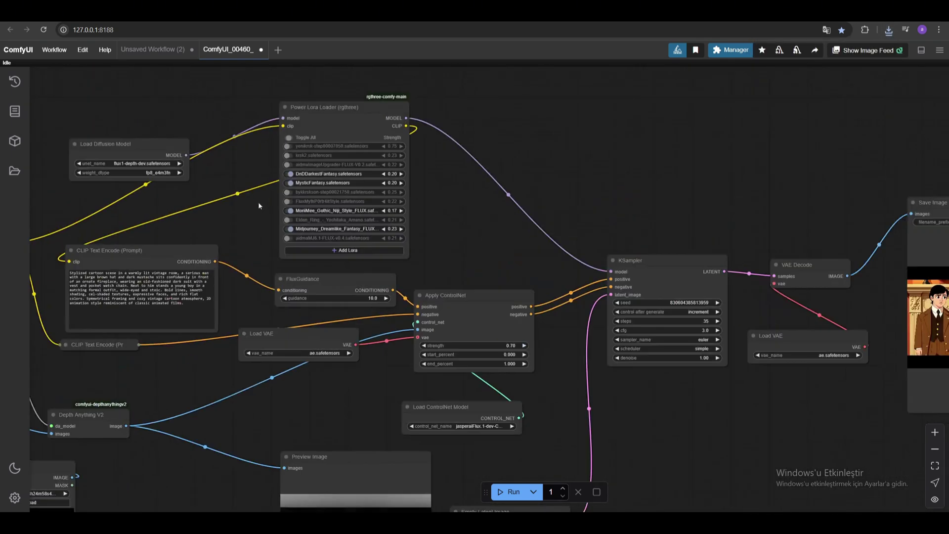
pyautogui.scroll(-6, 228, 162)
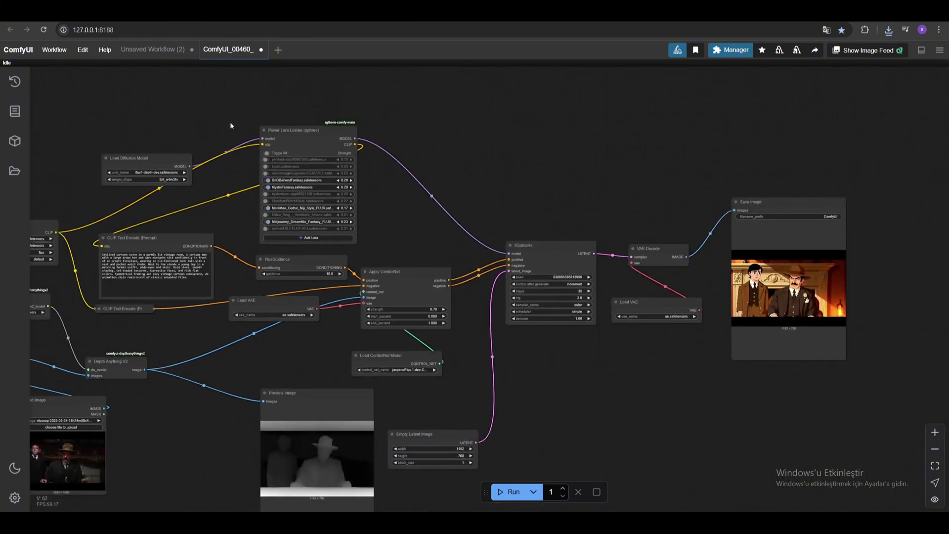
pyautogui.scroll(-2, 549, 186)
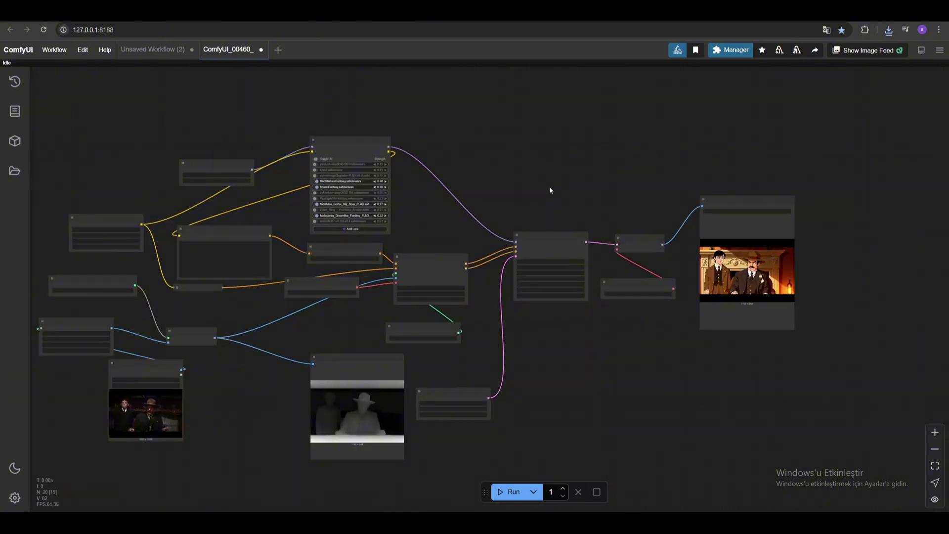
# Maximize the input_video Explorer window and move up to the ComfyUI_Wan2_Auto folder
pyautogui.scroll(5, 160, 208)
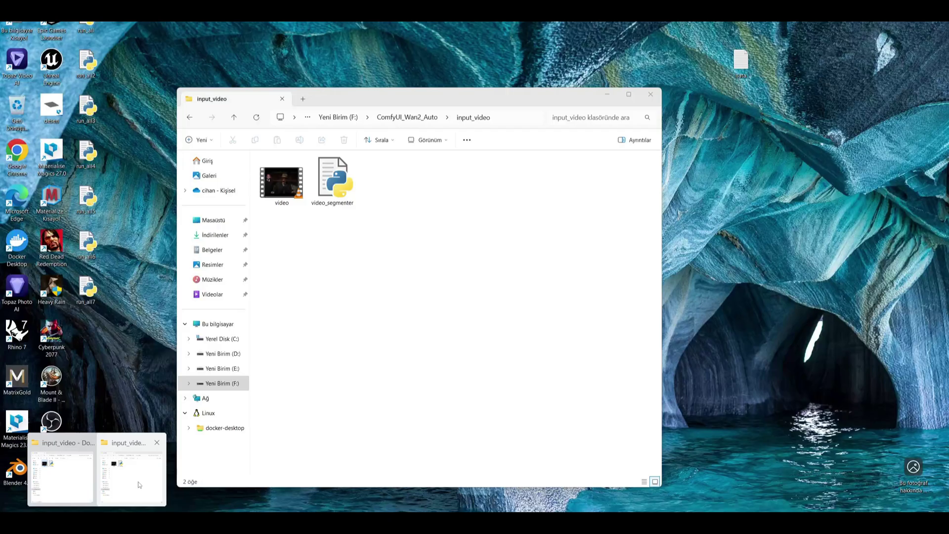
pyautogui.click(138, 481)
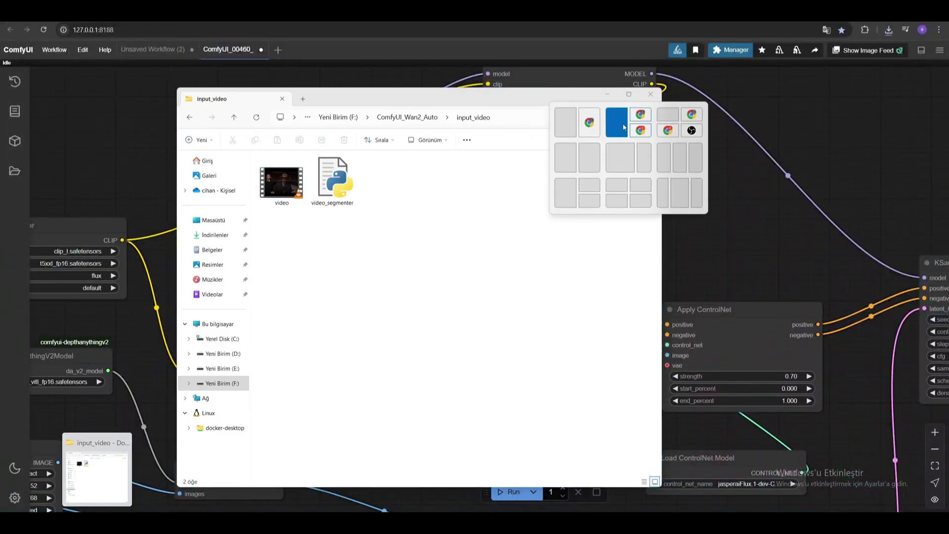
pyautogui.click(628, 95)
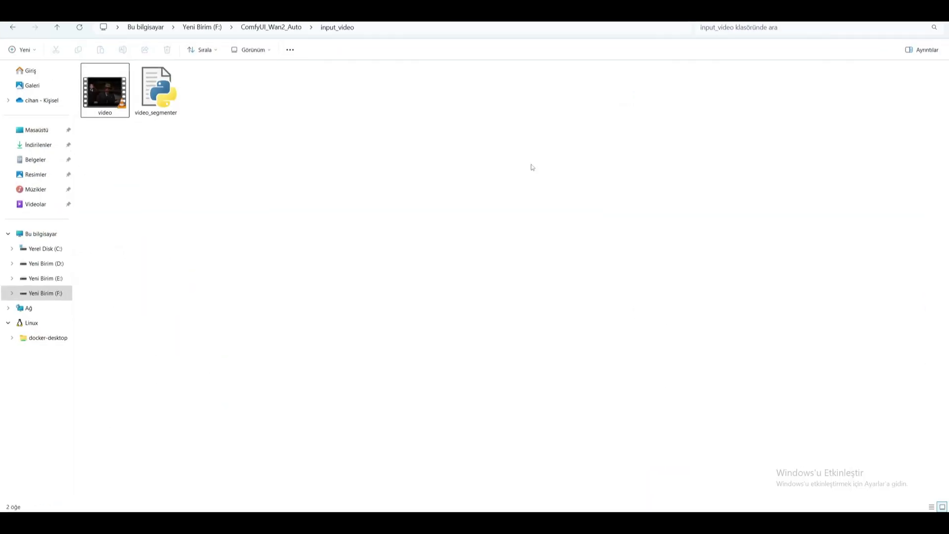
pyautogui.click(271, 27)
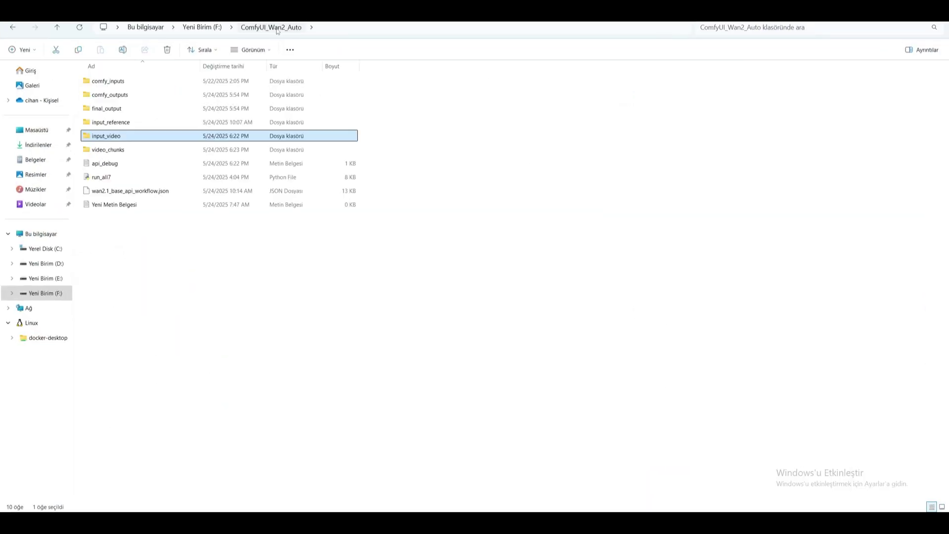
pyautogui.click(12, 28)
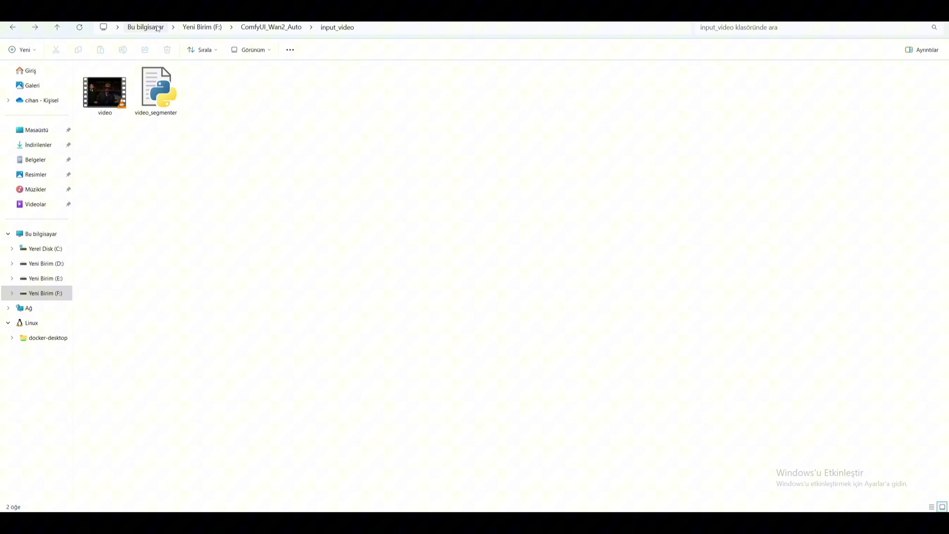
pyautogui.click(13, 28)
pyautogui.click(193, 241)
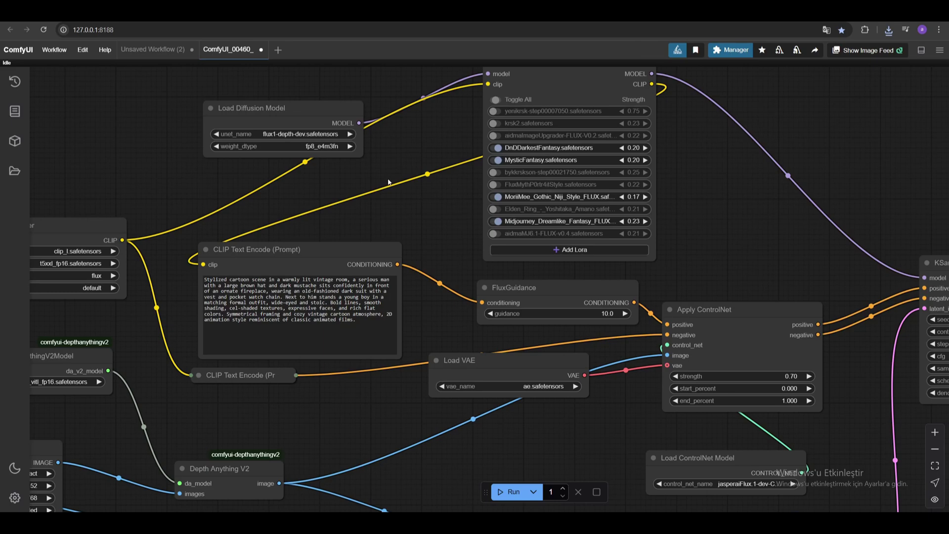
# Delete the nodes of the two top groups, then remove both empty group frames
pyautogui.scroll(-5, 388, 181)
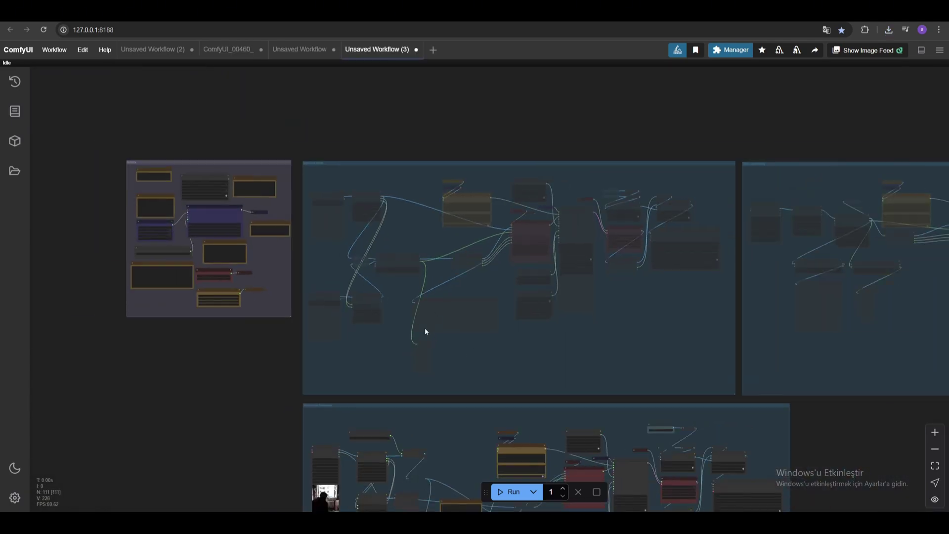
pyautogui.scroll(-3, 432, 317)
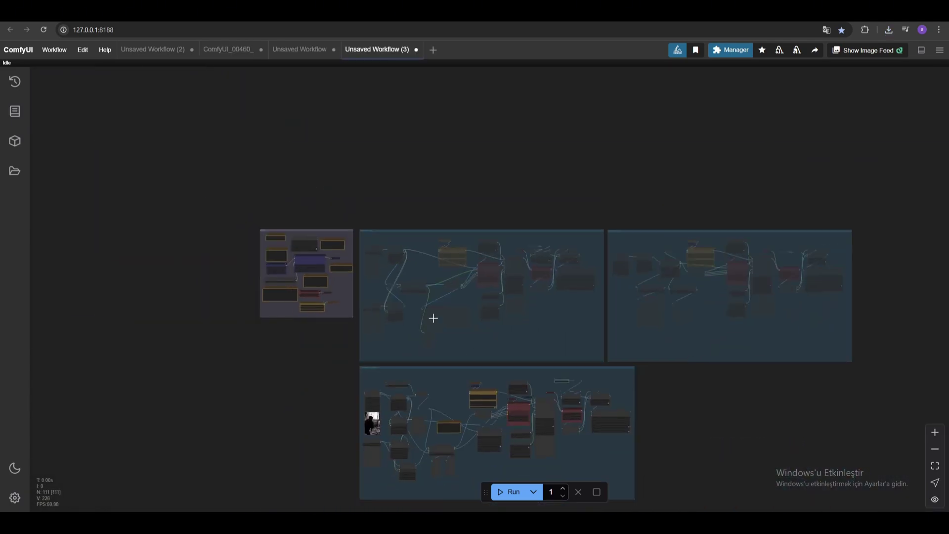
pyautogui.scroll(6, 479, 445)
pyautogui.scroll(-4, 451, 399)
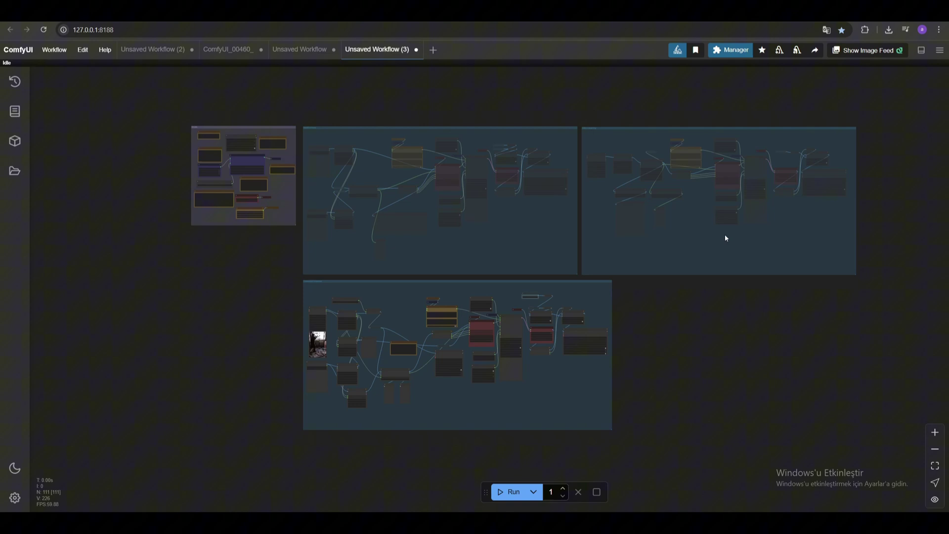
pyautogui.moveTo(872, 210); pyautogui.dragTo(214, 131)
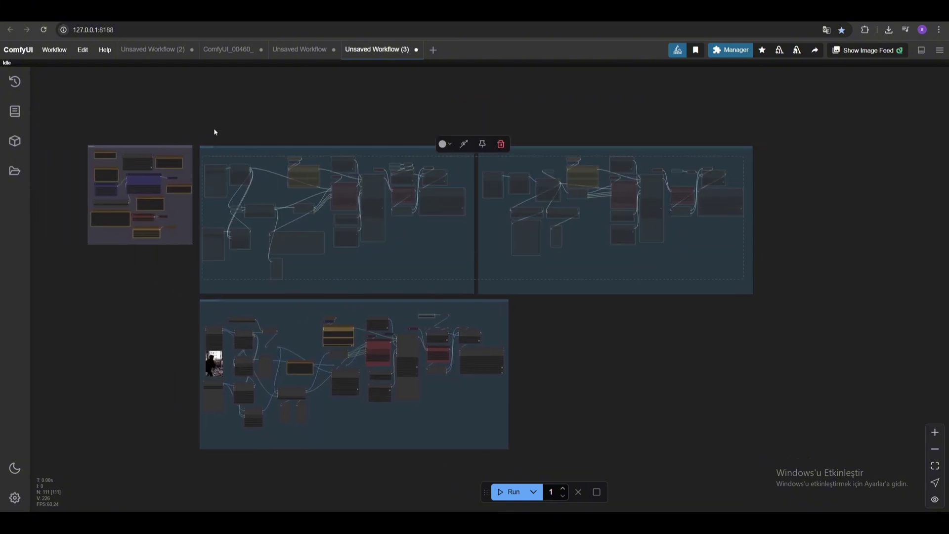
pyautogui.press('Delete')
pyautogui.click(229, 148)
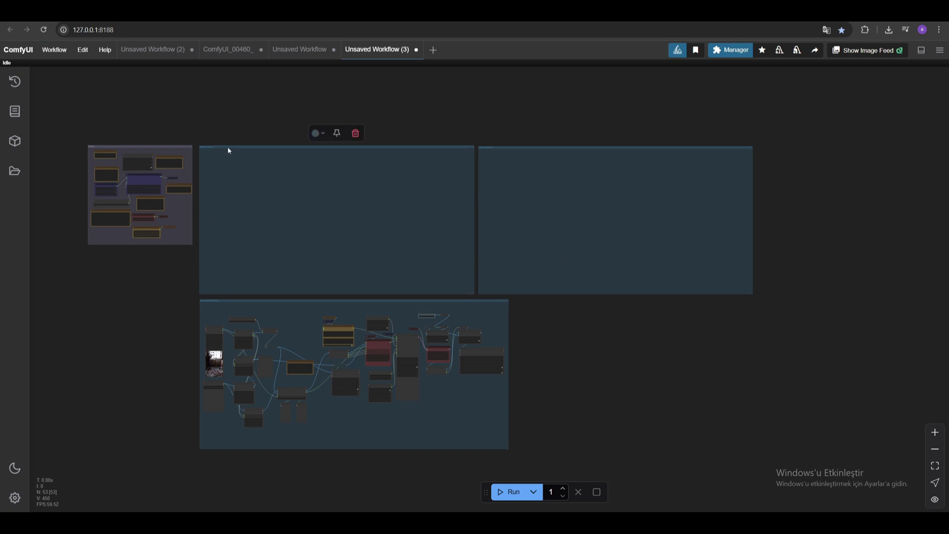
pyautogui.press('Delete')
pyautogui.click(524, 150)
pyautogui.press('Delete')
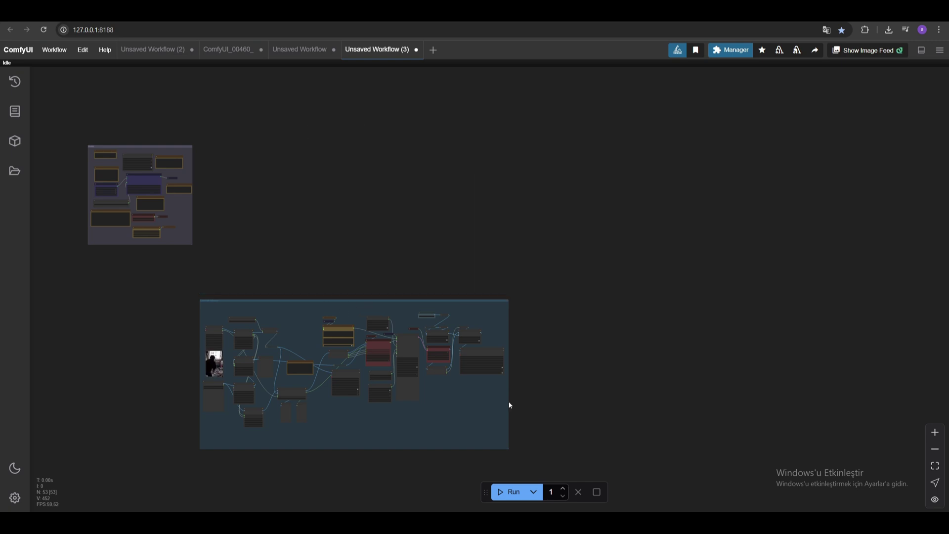
# Move the lower group containing the reference image up toward the top
pyautogui.moveTo(540, 439); pyautogui.dragTo(148, 303)
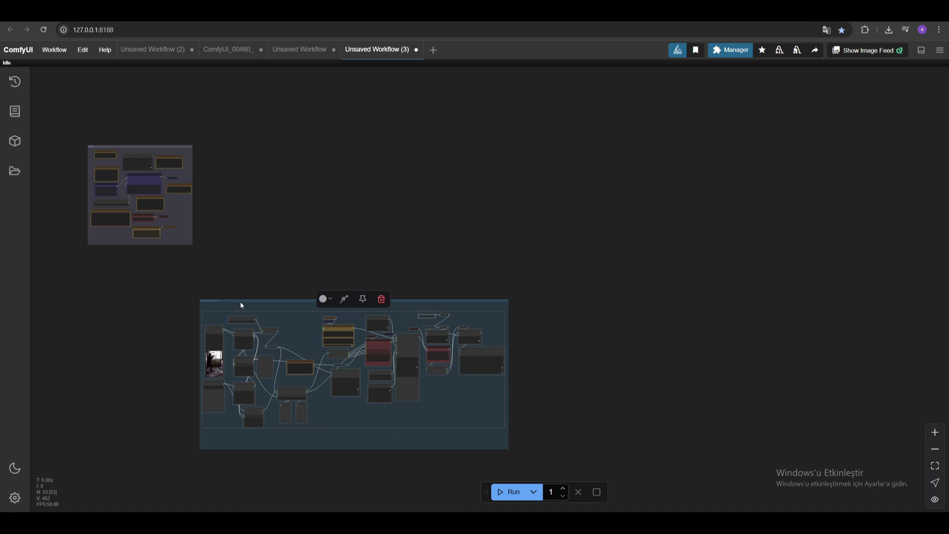
pyautogui.moveTo(239, 301); pyautogui.dragTo(260, 156)
pyautogui.scroll(10, 140, 138)
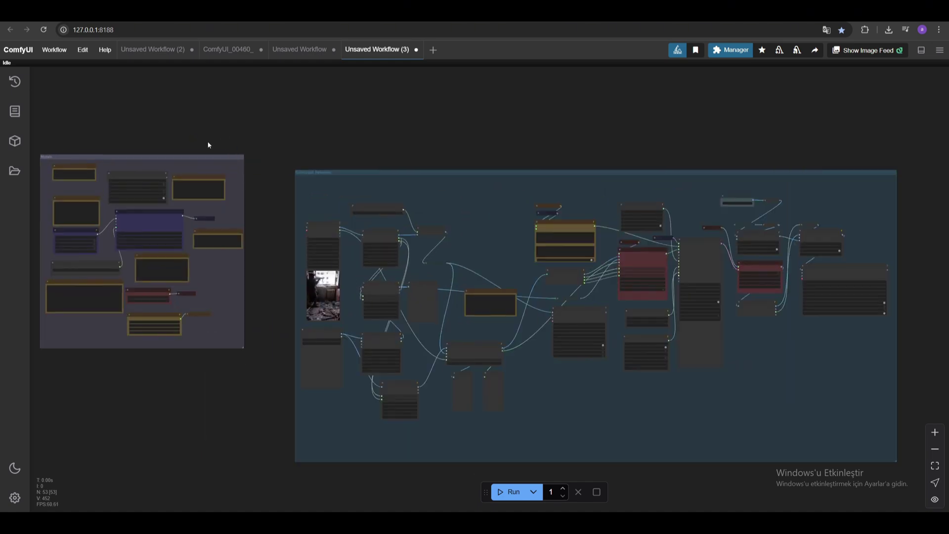
pyautogui.scroll(-3, 376, 118)
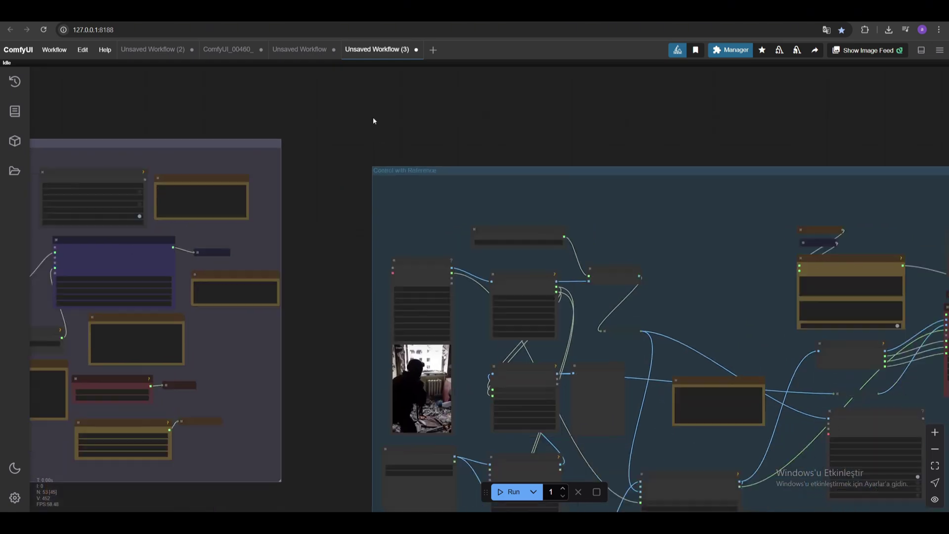
# Verify Dev Mode is on, then export the workflow in API format with the default filename
pyautogui.click(15, 497)
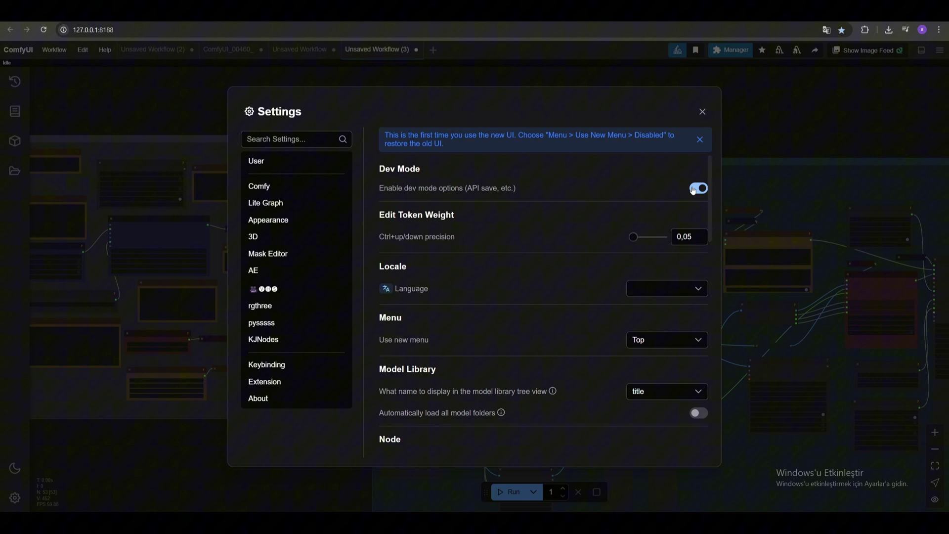
pyautogui.click(703, 111)
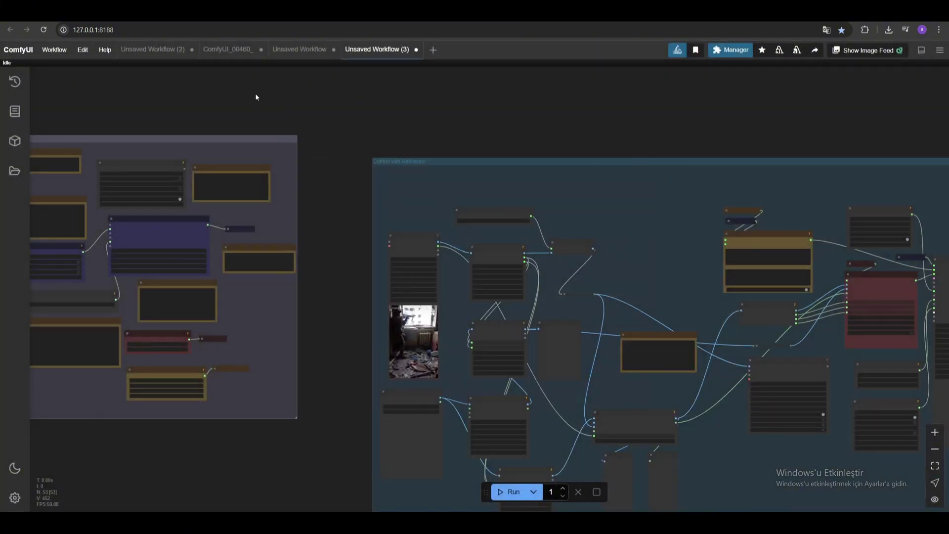
pyautogui.click(63, 52)
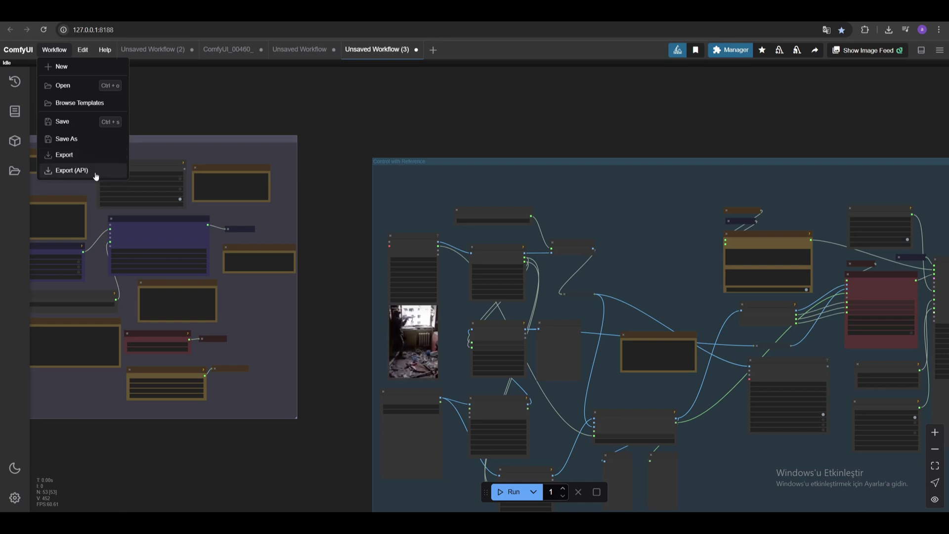
pyautogui.click(74, 171)
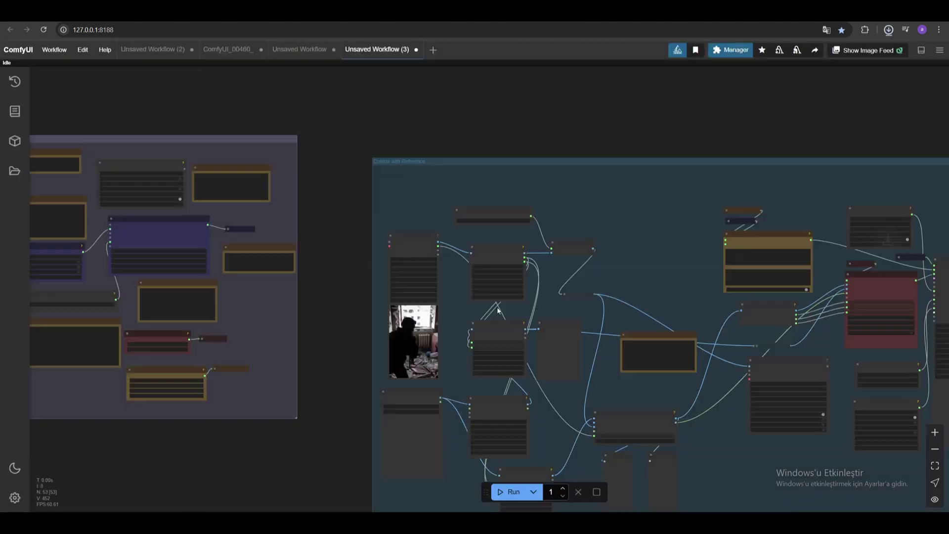
pyautogui.click(474, 307)
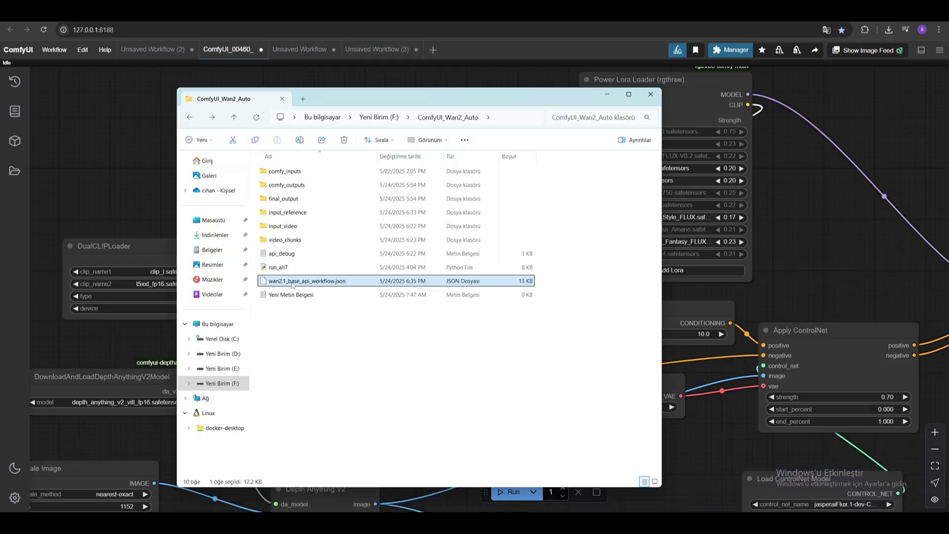
pyautogui.rightClick(292, 285)
pyautogui.click(326, 424)
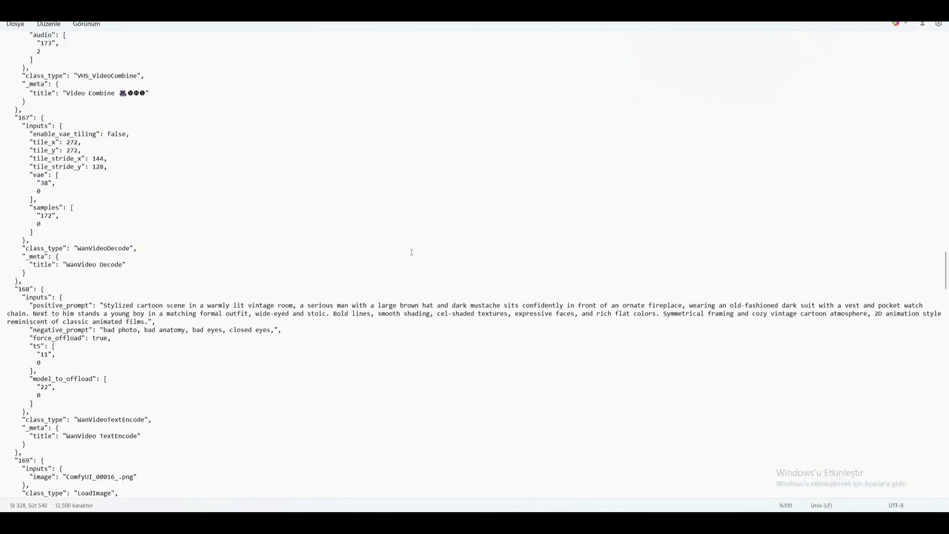
pyautogui.hotkey('ctrl', 'f')
pyautogui.click(332, 49)
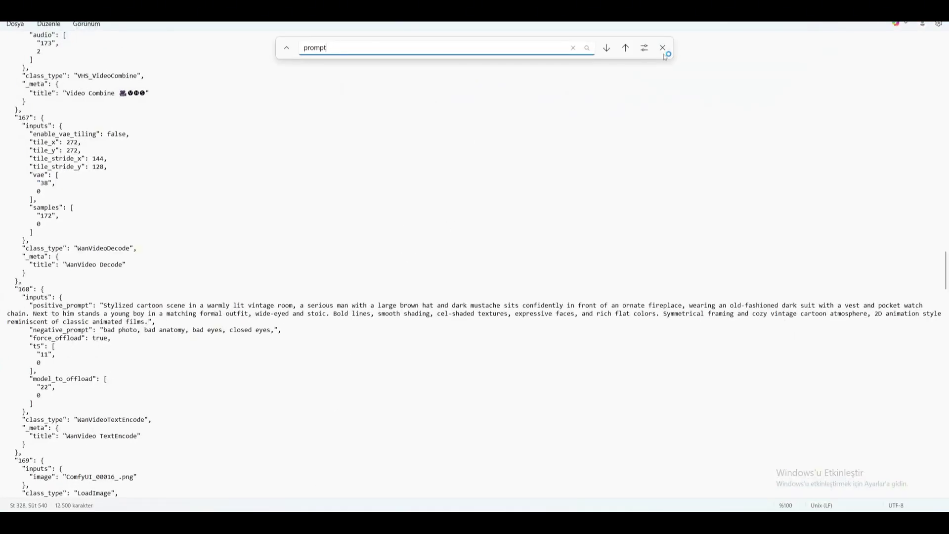
pyautogui.click(625, 48)
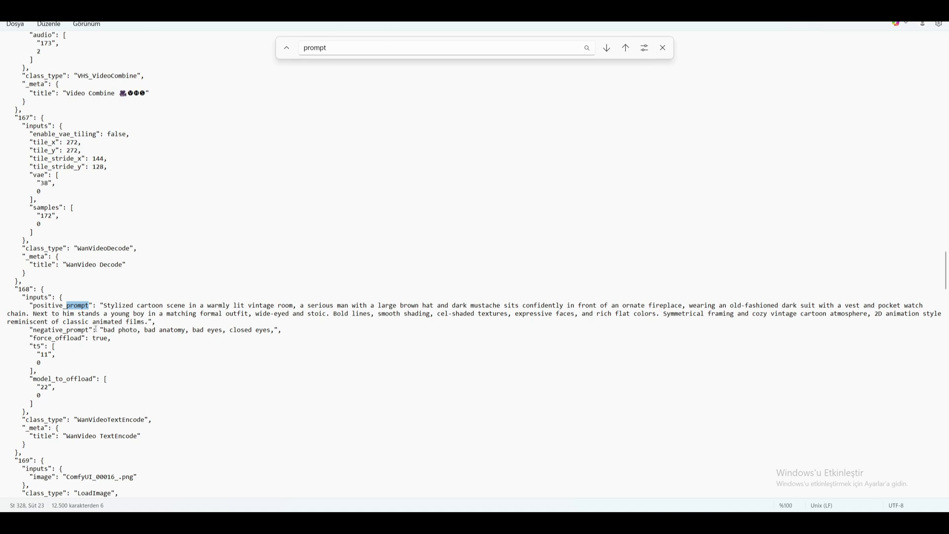
pyautogui.doubleClick(349, 52)
pyautogui.write('heigh')
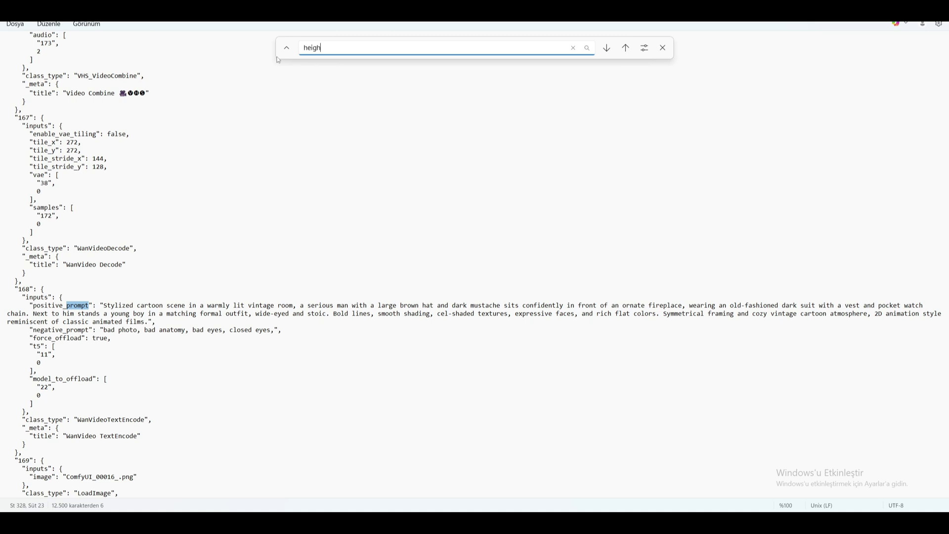
pyautogui.click(606, 50)
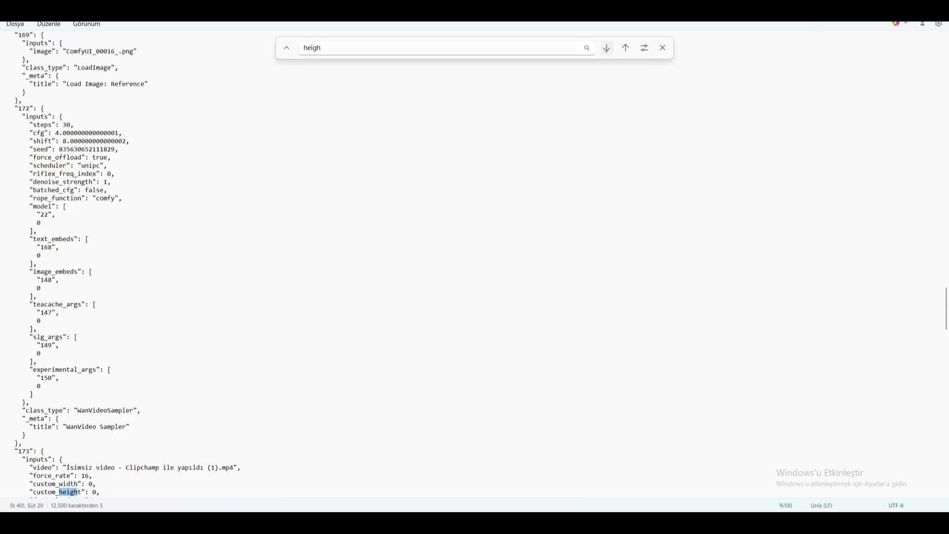
pyautogui.click(607, 49)
pyautogui.scroll(-2, 78, 314)
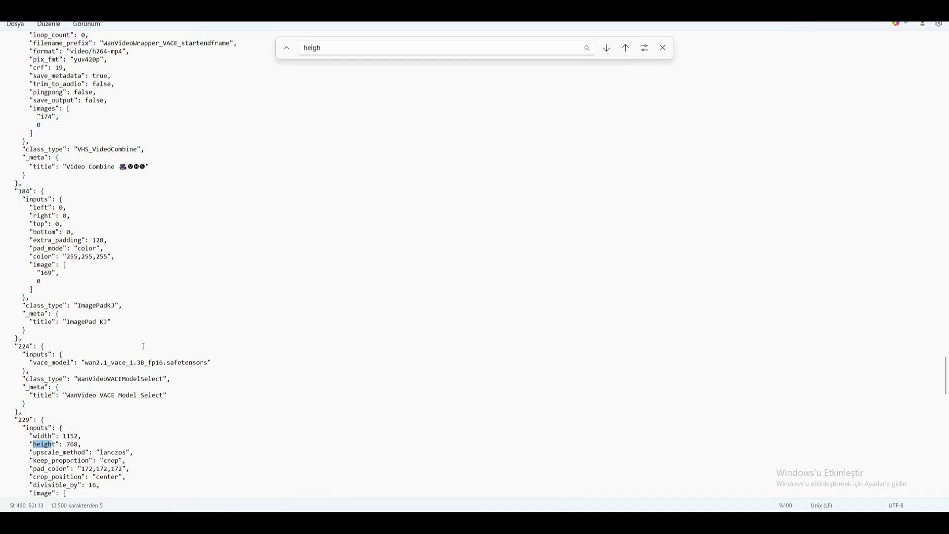
pyautogui.click(353, 41)
pyautogui.hotkey('ctrl', 'a')
pyautogui.write('st')
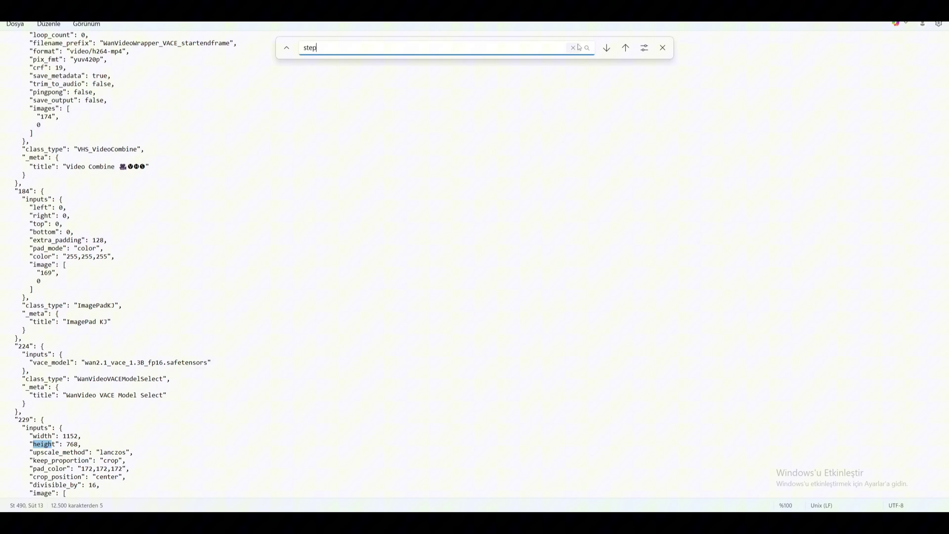
pyautogui.click(607, 48)
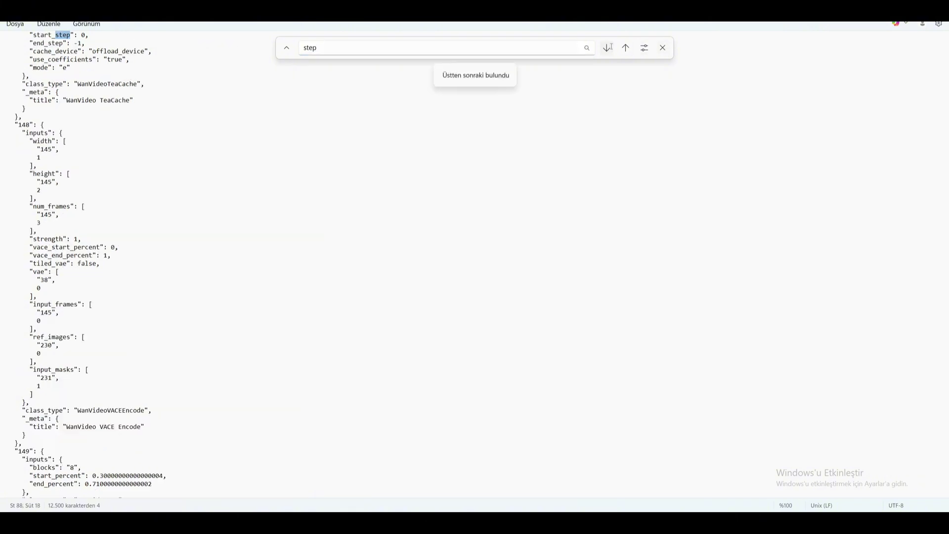
pyautogui.click(606, 49)
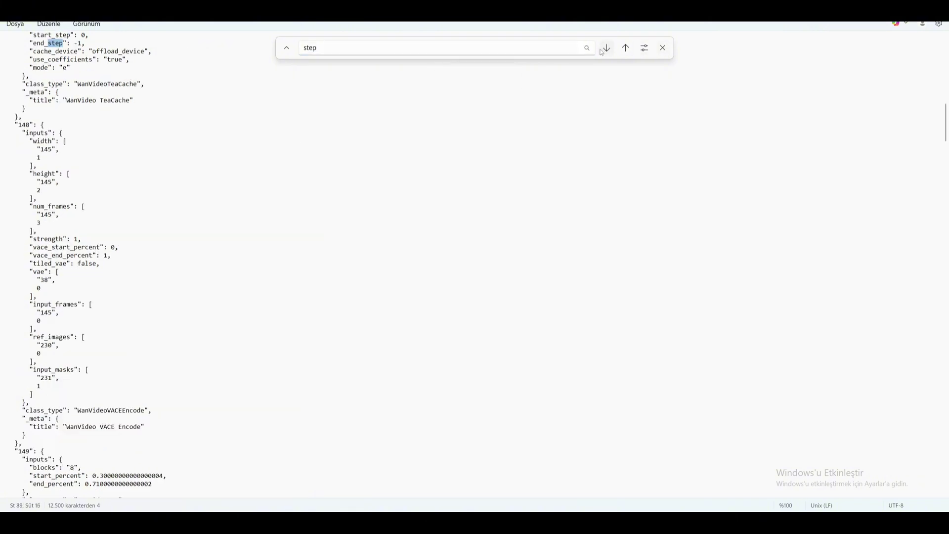
pyautogui.click(605, 48)
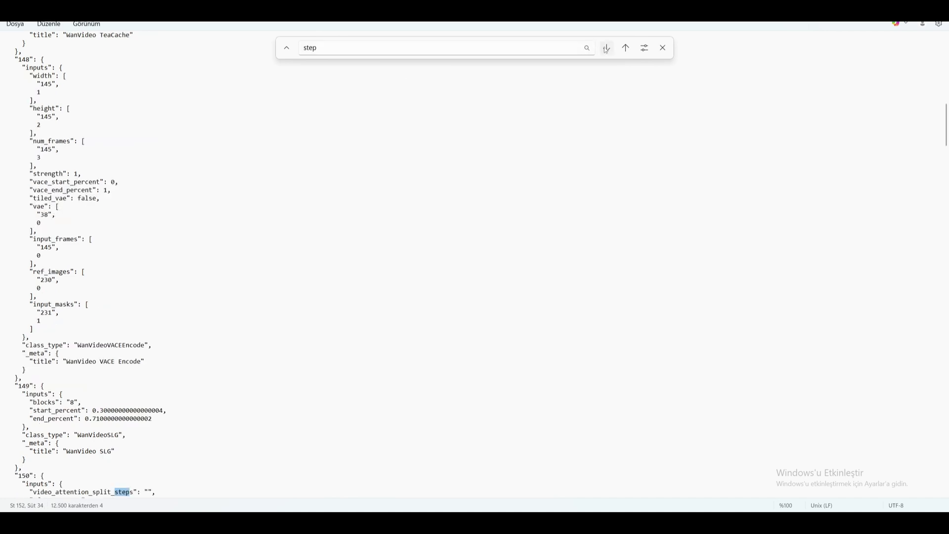
pyautogui.click(607, 48)
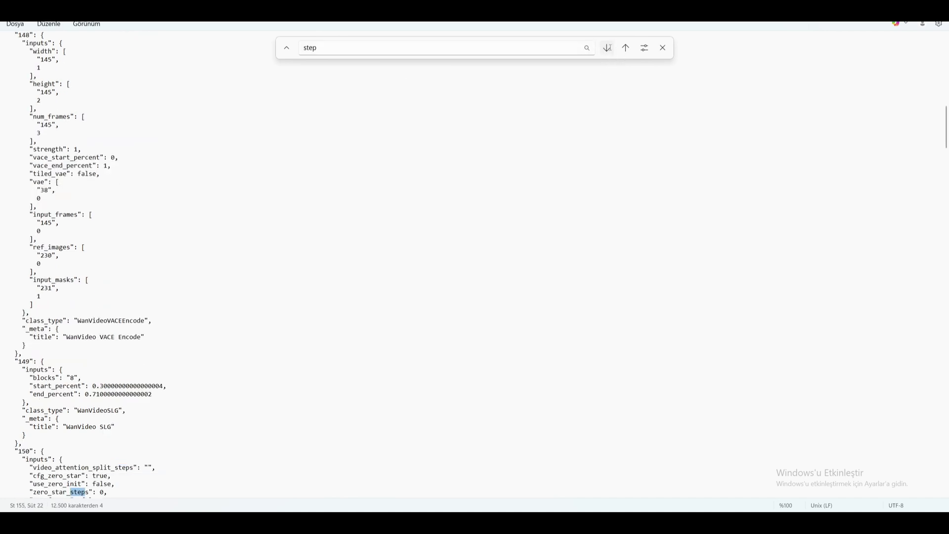
pyautogui.scroll(-1, 525, 150)
pyautogui.click(606, 48)
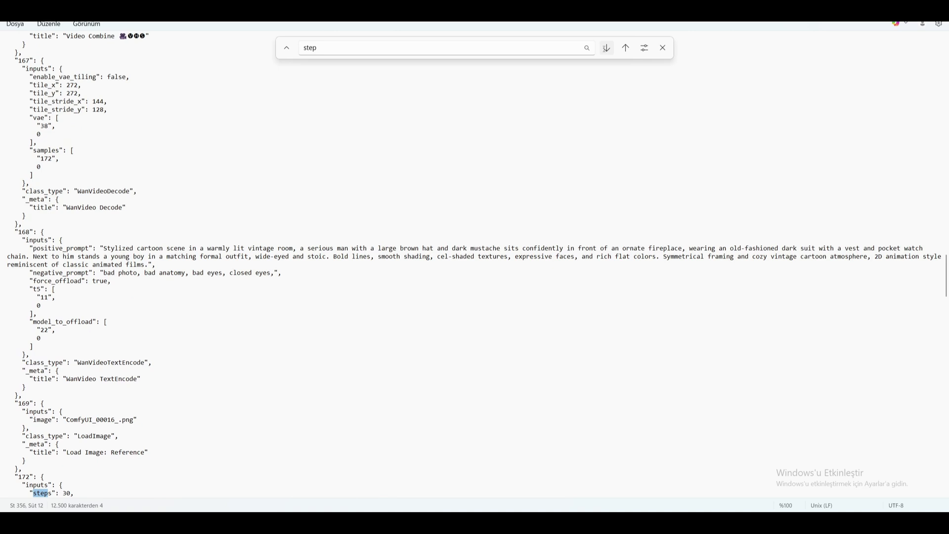
pyautogui.scroll(-4, 135, 341)
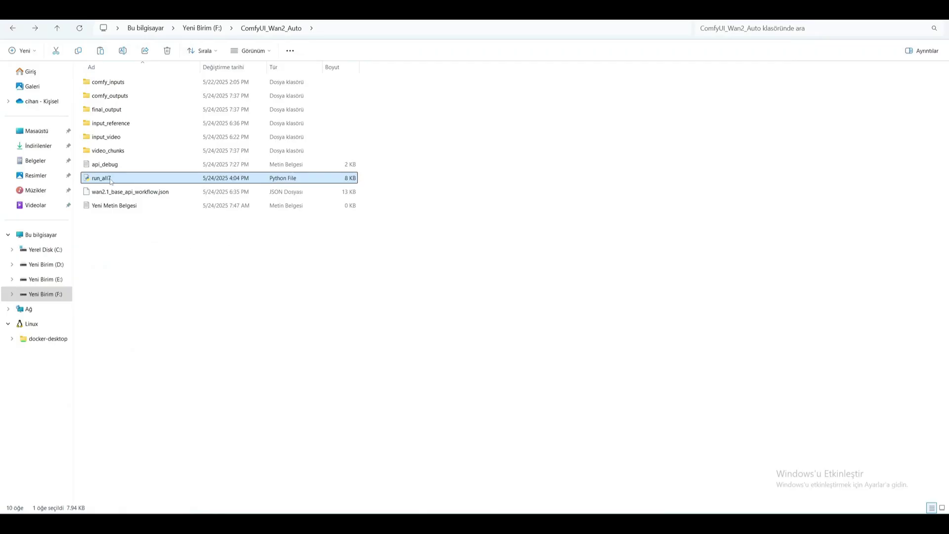
pyautogui.rightClick(111, 181)
pyautogui.moveTo(148, 229)
pyautogui.click(317, 229)
pyautogui.click(769, 99)
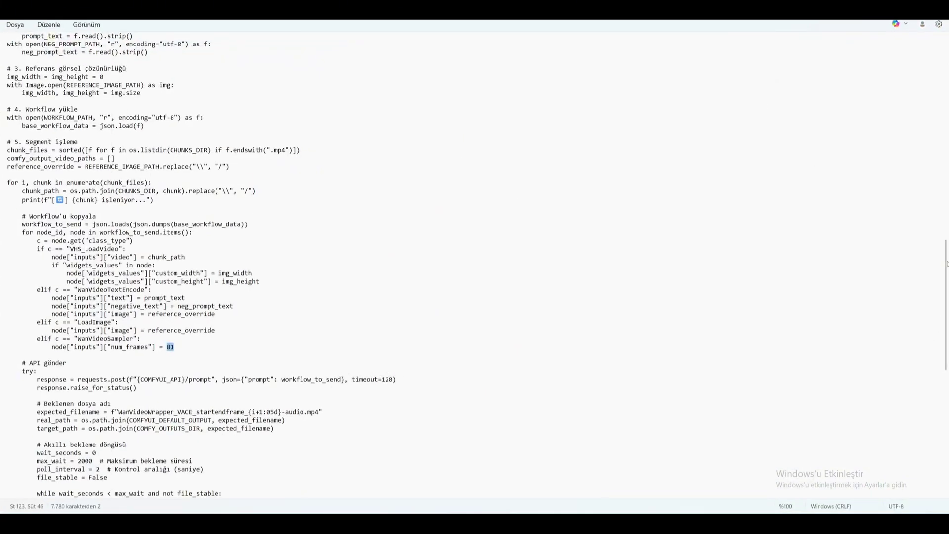
pyautogui.scroll(4, 945, 220)
pyautogui.moveTo(946, 220); pyautogui.dragTo(942, 23)
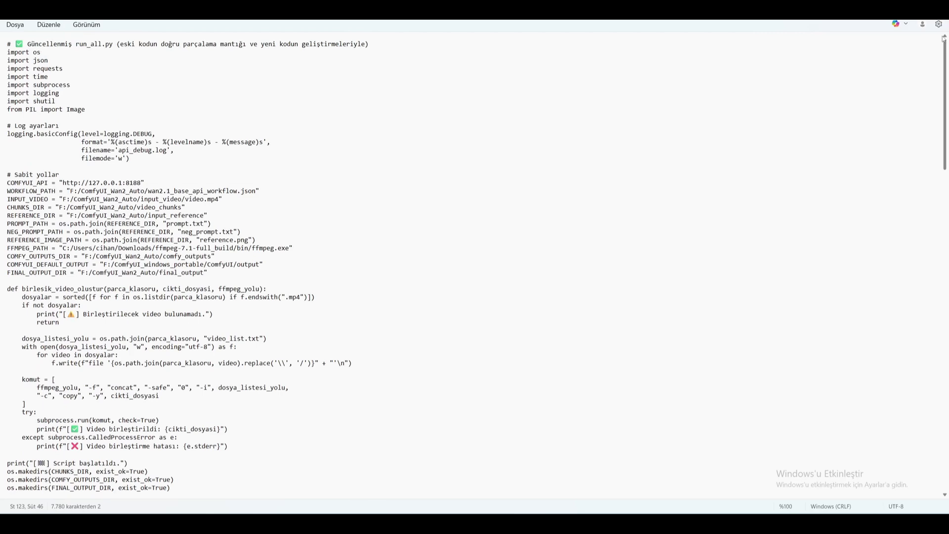
pyautogui.moveTo(947, 67); pyautogui.dragTo(947, 414)
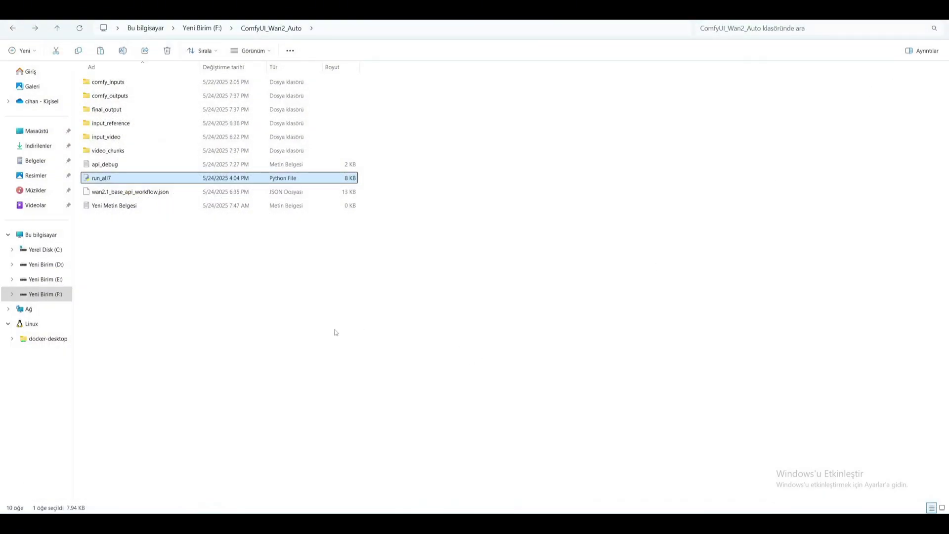
# Play the source video.mp4 from input_video in VLC, then close the player
pyautogui.click(346, 324)
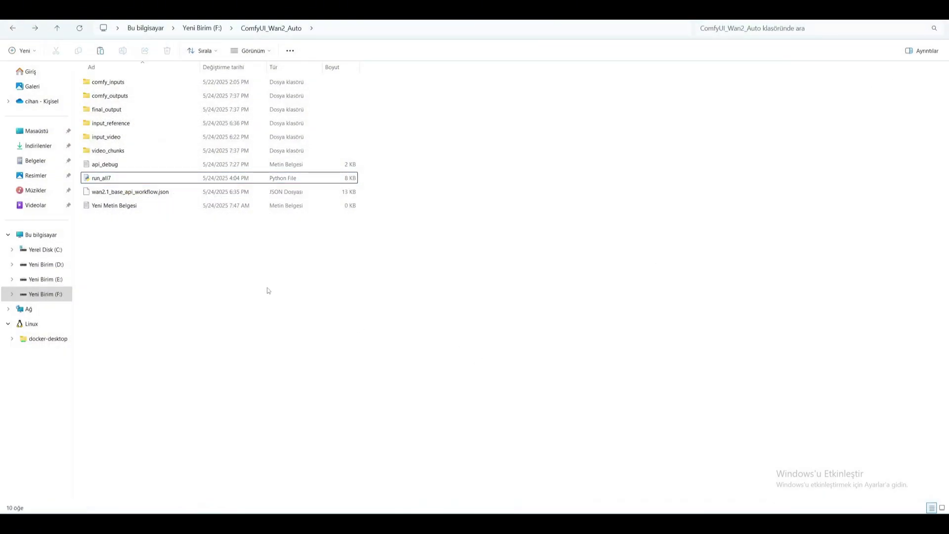
pyautogui.rightClick(191, 256)
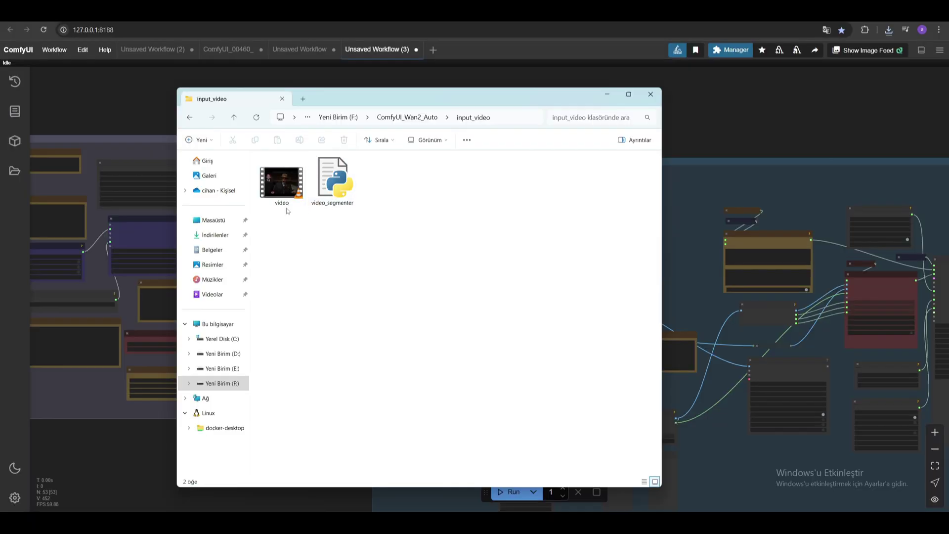
pyautogui.moveTo(290, 198)
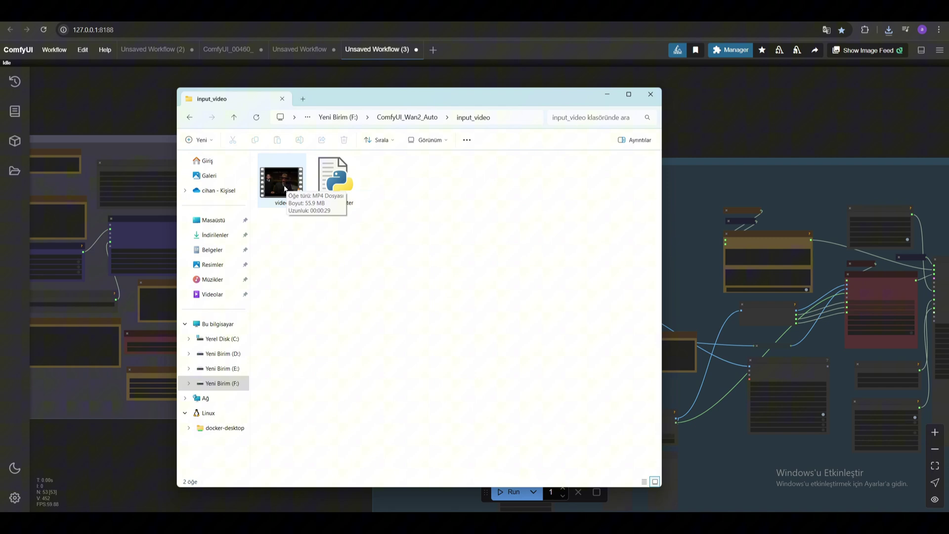
pyautogui.doubleClick(282, 191)
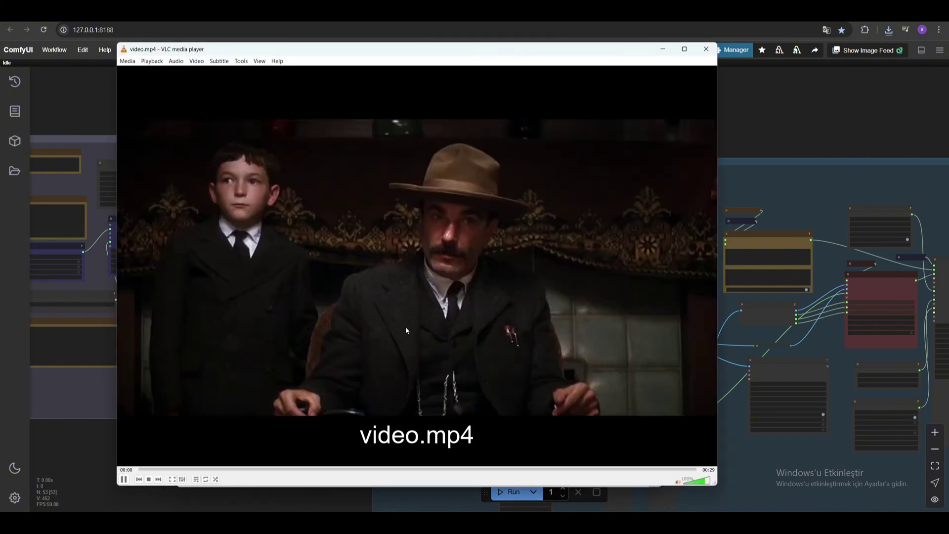
pyautogui.click(705, 49)
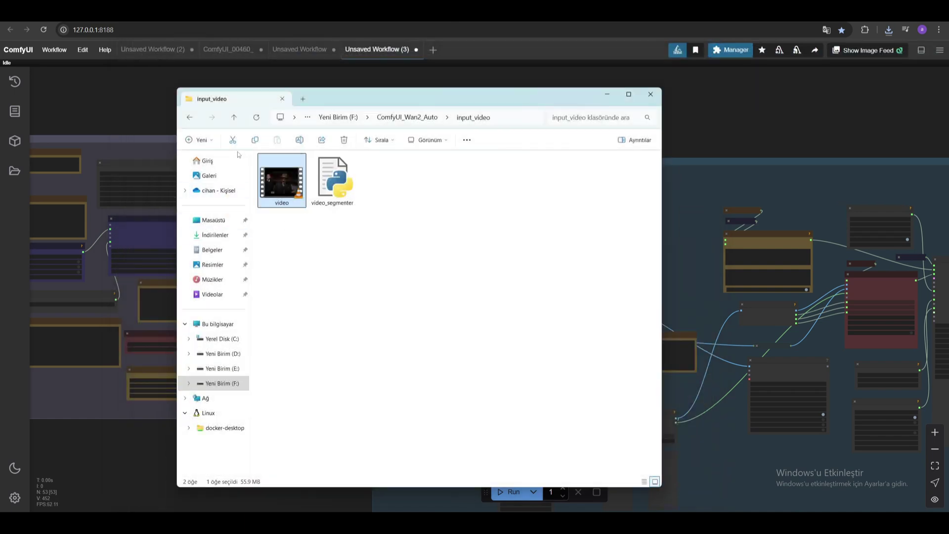
# Check the empty video_chunks folder, then open input_reference in extra large icon view
pyautogui.click(190, 118)
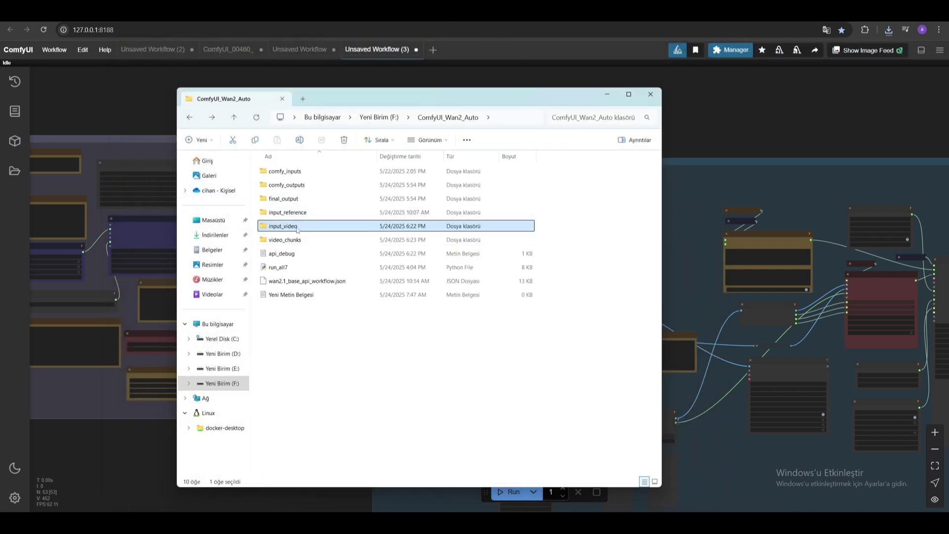
pyautogui.doubleClick(285, 241)
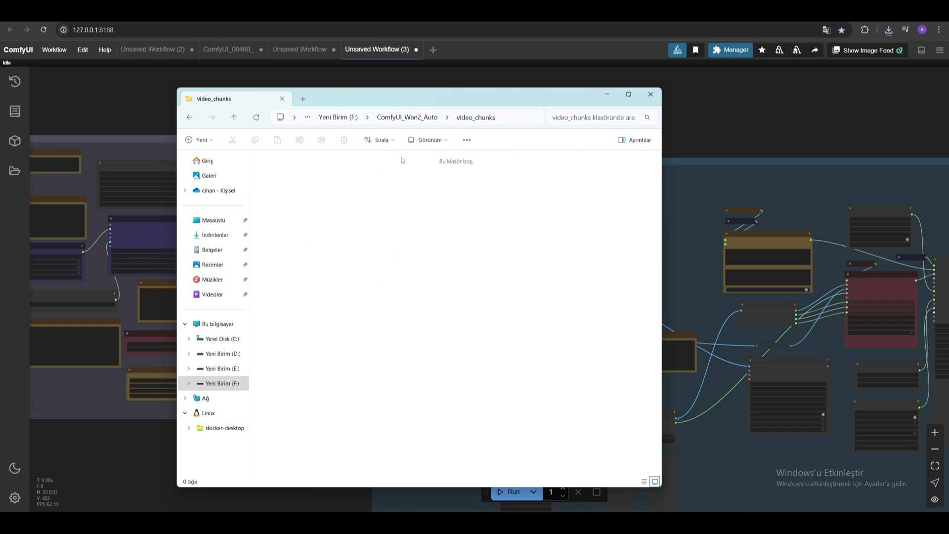
pyautogui.click(190, 118)
pyautogui.click(303, 212)
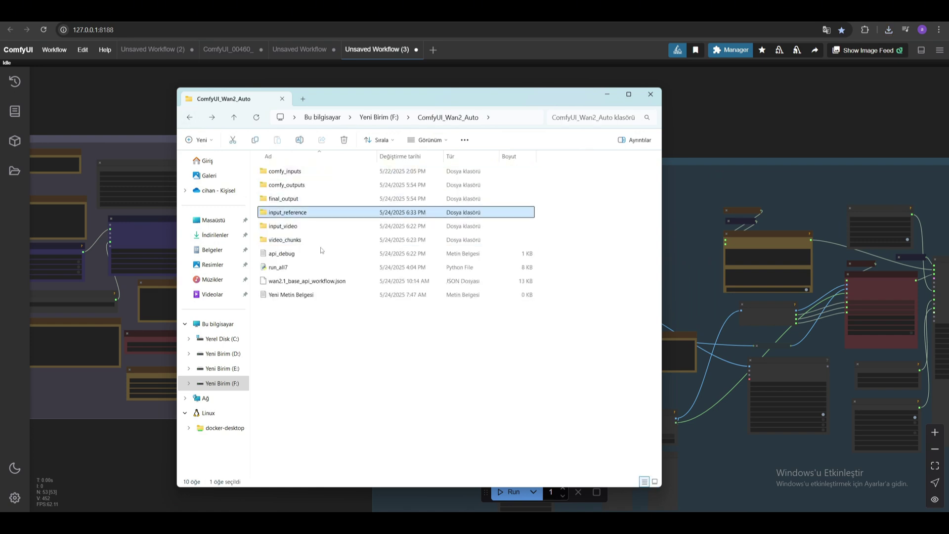
pyautogui.doubleClick(306, 211)
pyautogui.rightClick(327, 202)
pyautogui.moveTo(361, 212)
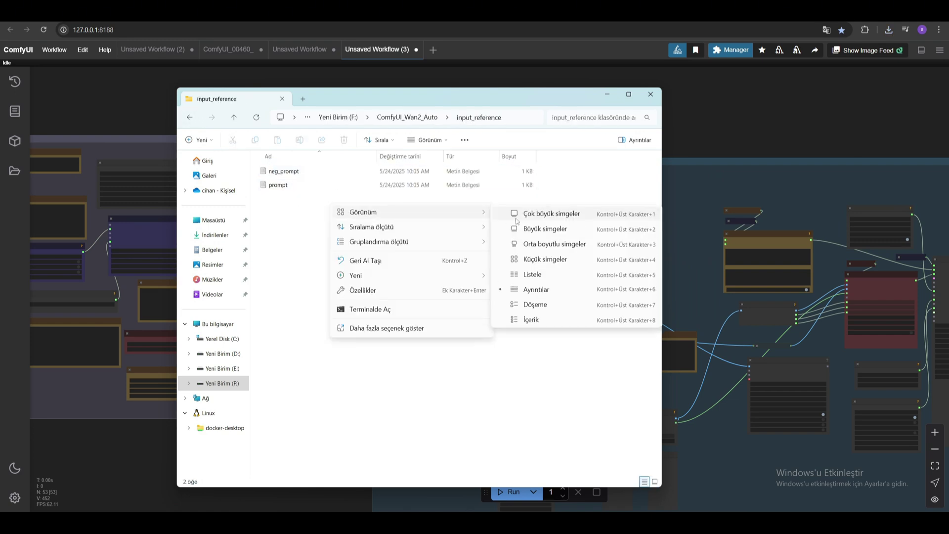
pyautogui.click(543, 241)
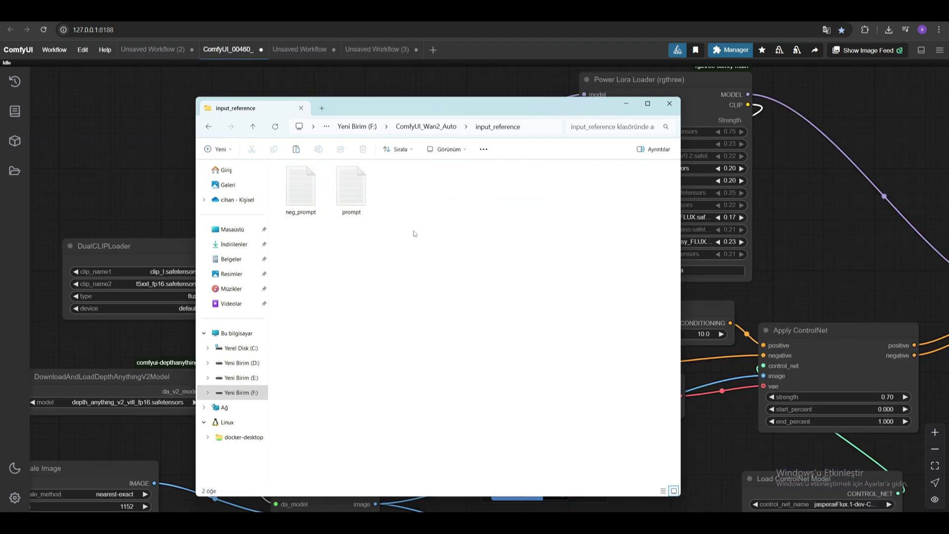
# Paste the reference image into input_reference, rename it 'reference', and check its properties
pyautogui.hotkey('ctrl', 'v')
pyautogui.click(402, 212)
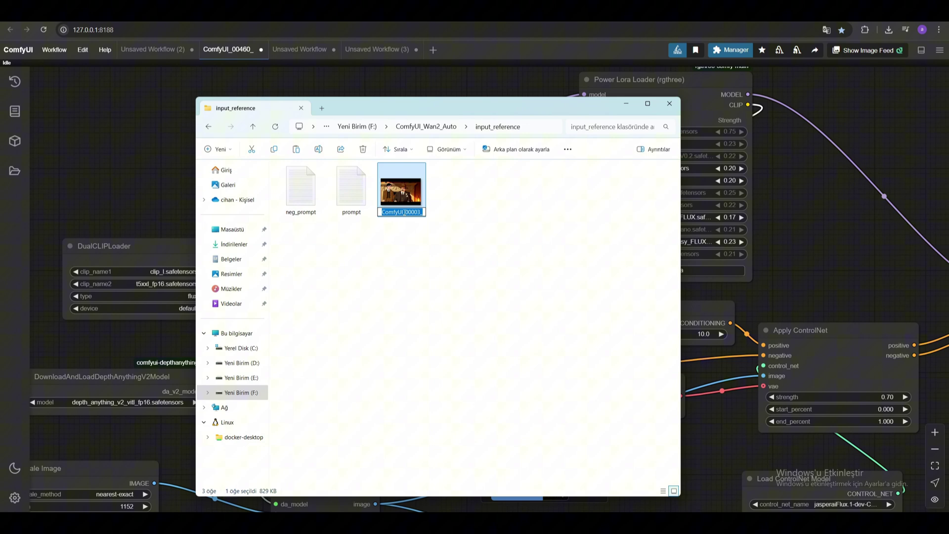
pyautogui.write('reference')
pyautogui.press('Return')
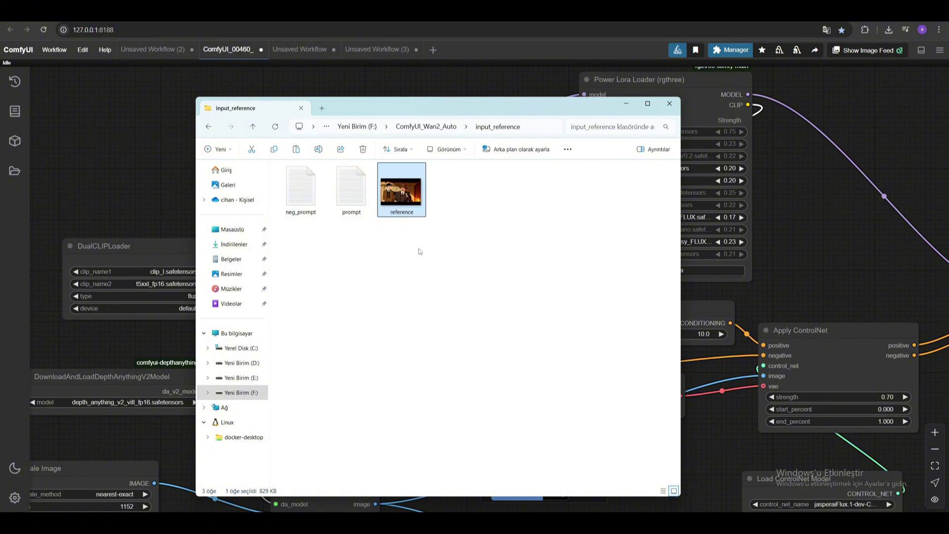
pyautogui.rightClick(394, 189)
pyautogui.click(492, 241)
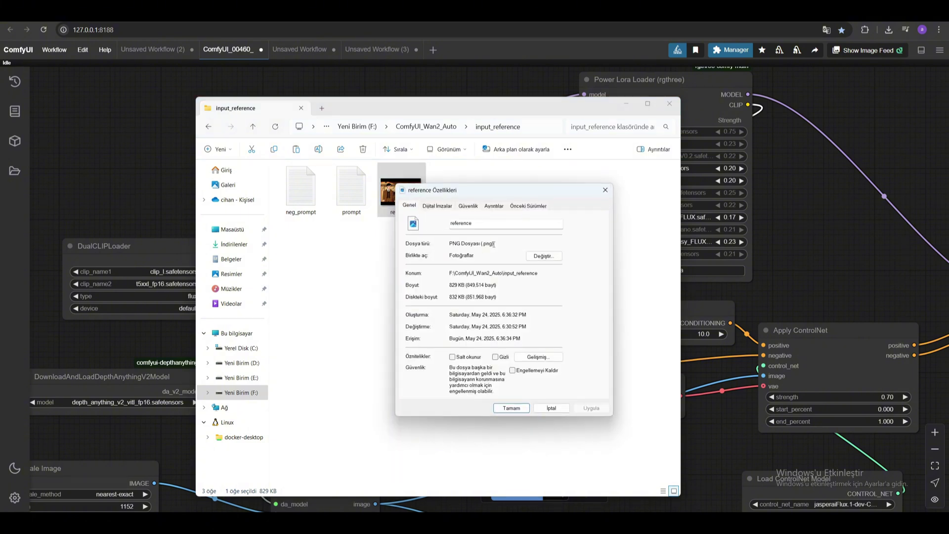
pyautogui.click(605, 190)
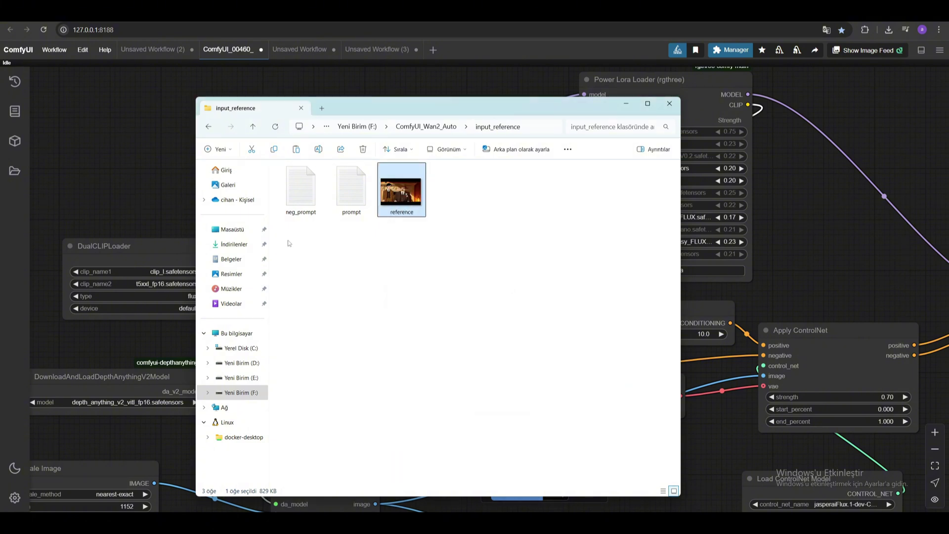
# Confirm final_output and comfy_outputs are still empty, returning to the project folder
pyautogui.click(422, 126)
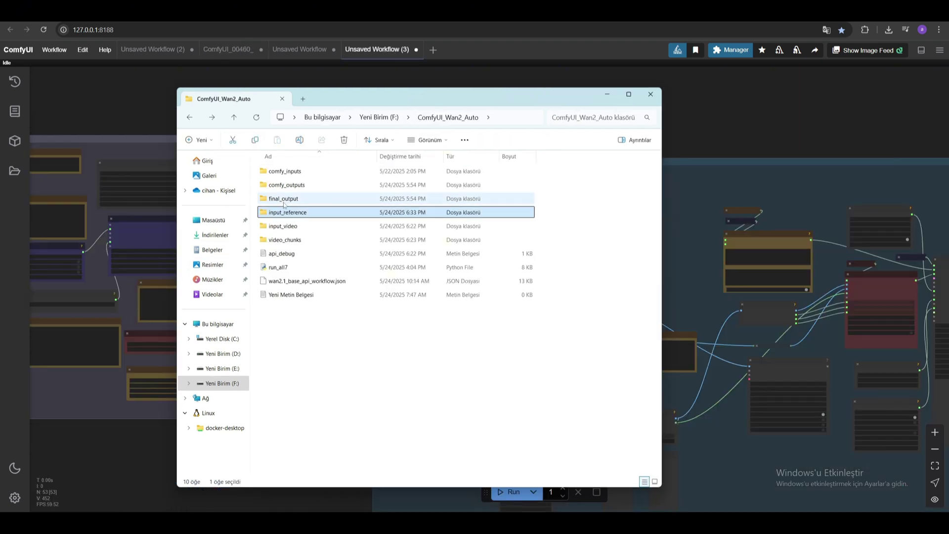
pyautogui.doubleClick(284, 201)
pyautogui.click(190, 117)
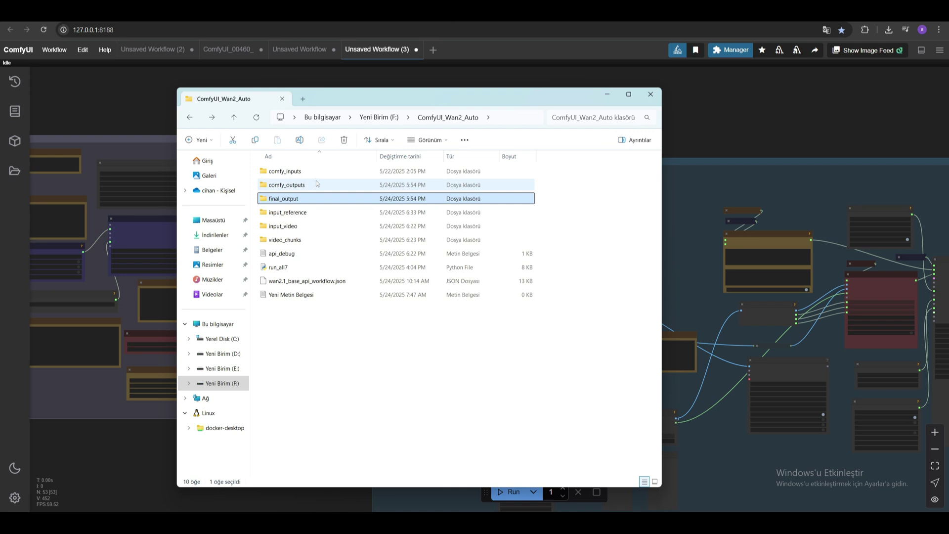
pyautogui.doubleClick(312, 187)
pyautogui.click(189, 117)
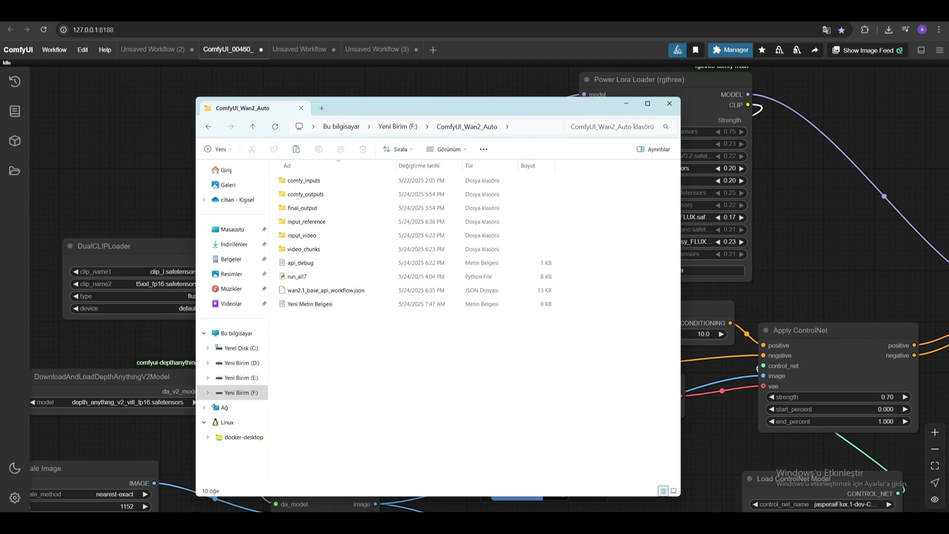
pyautogui.click(269, 472)
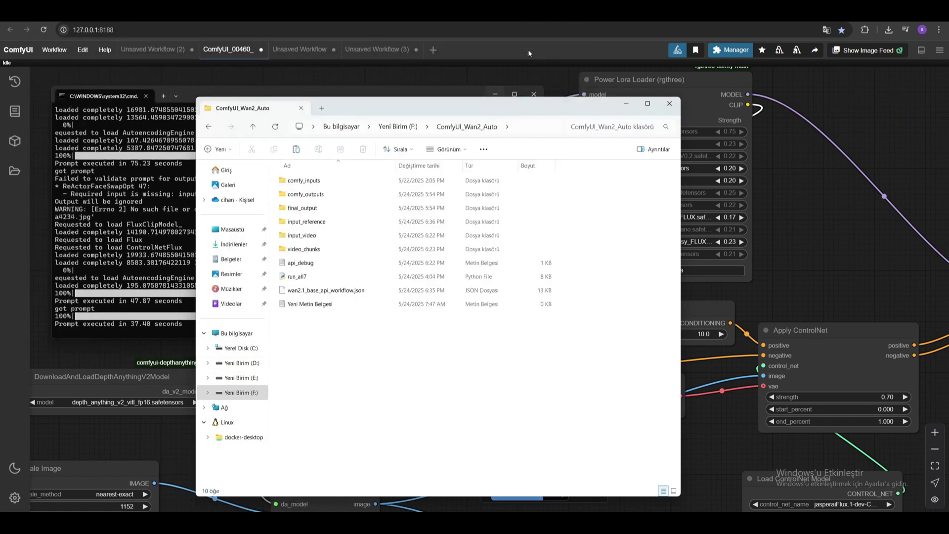
# Launch the run_all7 script and check the split clips in video_chunks
pyautogui.doubleClick(297, 277)
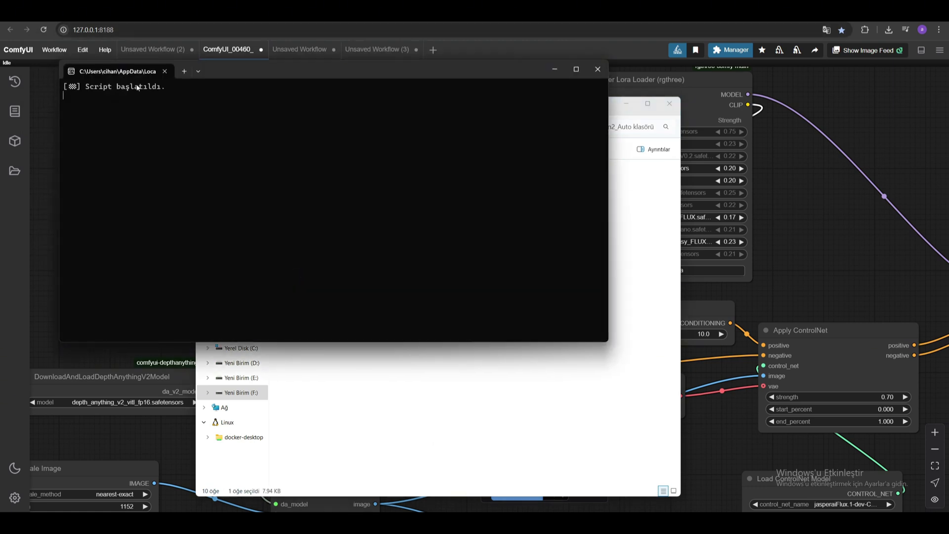
pyautogui.click(374, 421)
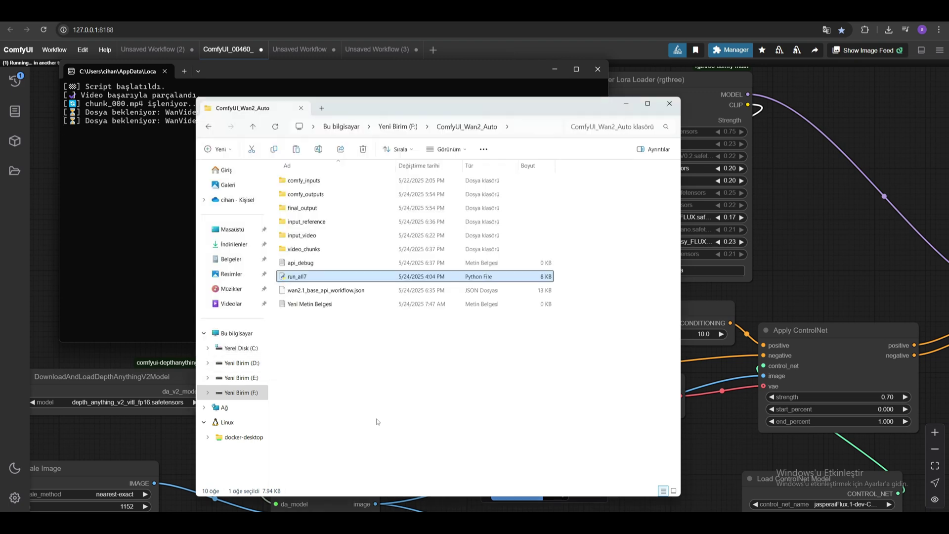
pyautogui.doubleClick(308, 249)
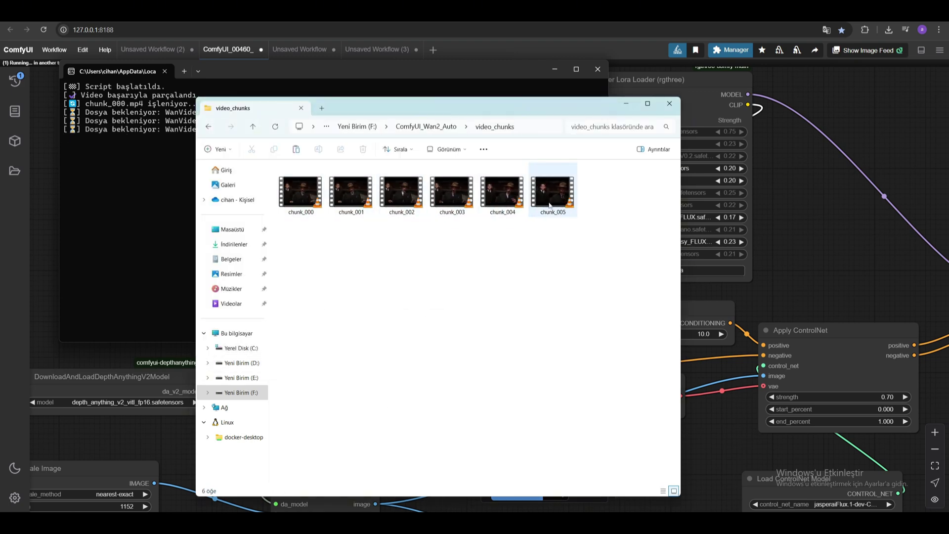
pyautogui.click(208, 127)
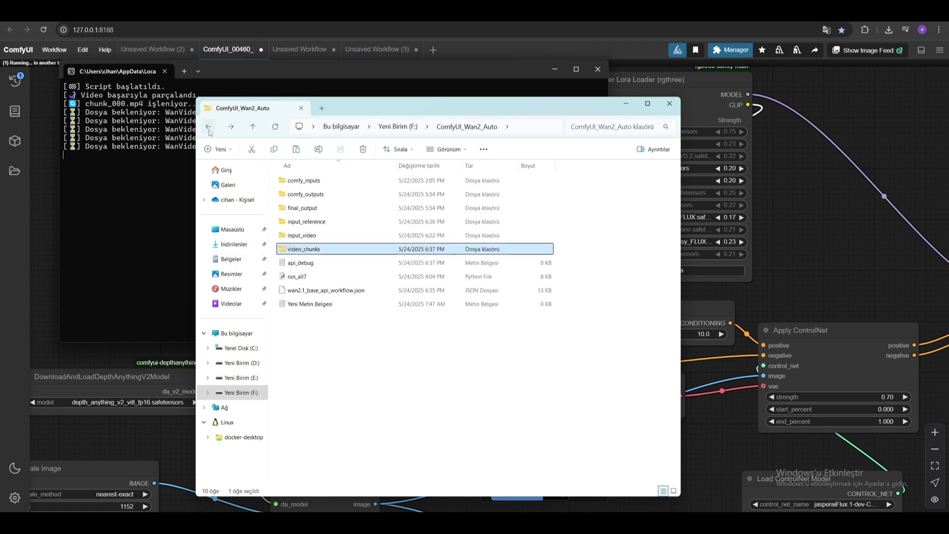
# Arrange the script log and ComfyUI progress log windows side by side
pyautogui.click(625, 105)
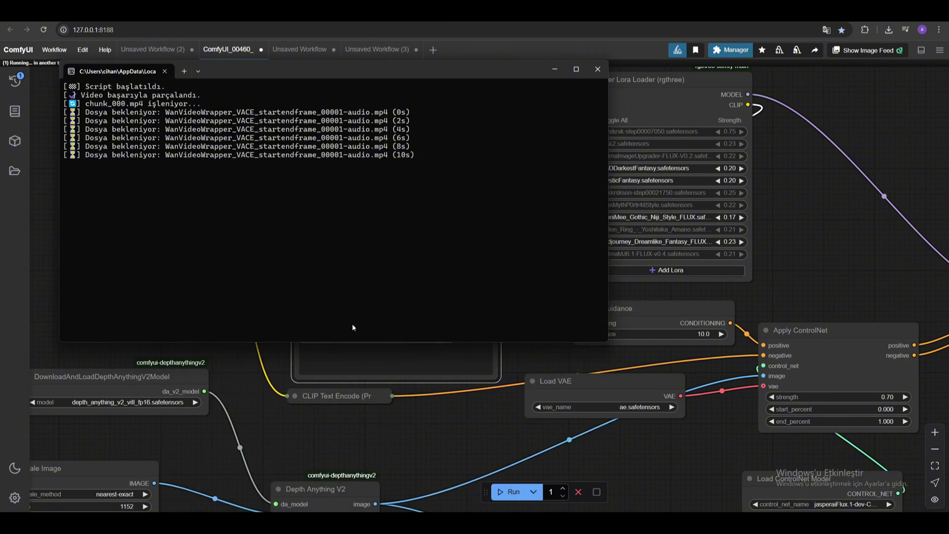
pyautogui.moveTo(219, 522)
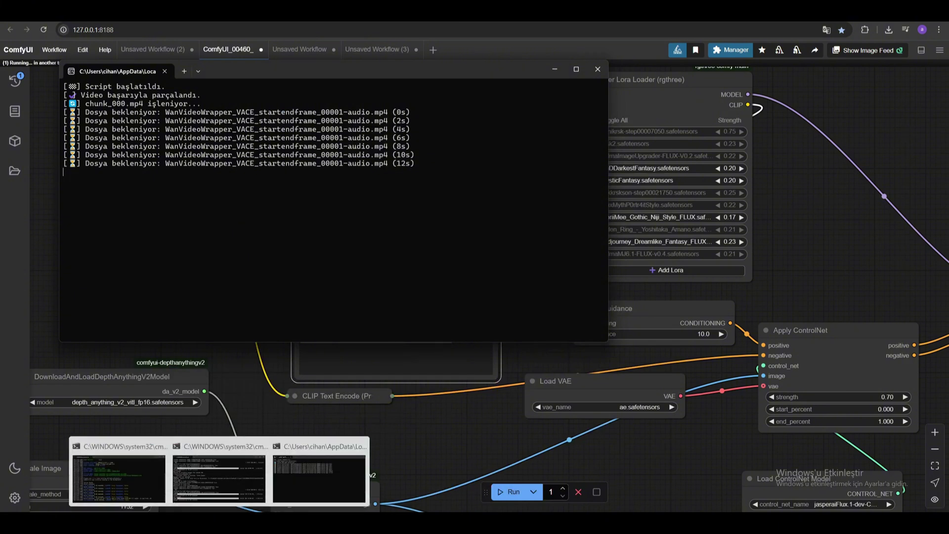
pyautogui.click(231, 480)
pyautogui.moveTo(409, 52); pyautogui.dragTo(697, 80)
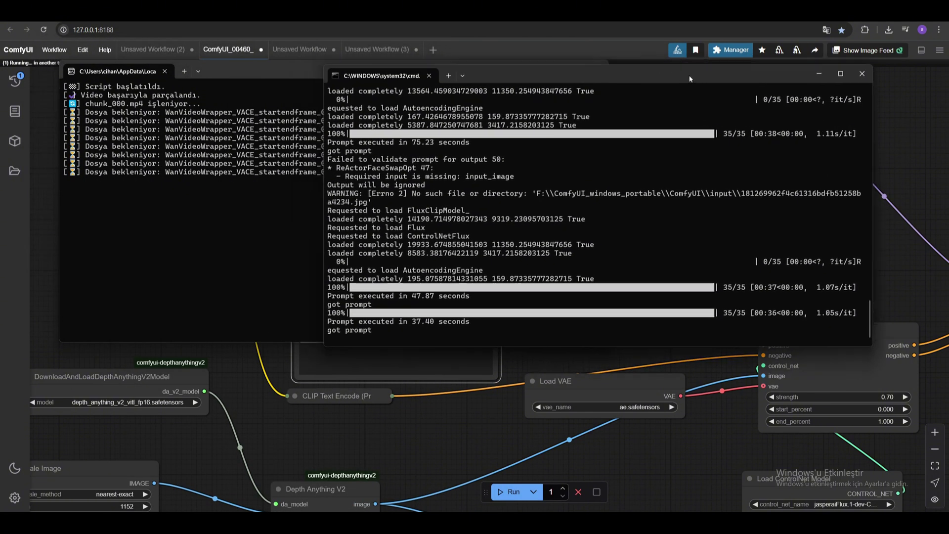
pyautogui.click(520, 91)
pyautogui.moveTo(522, 71); pyautogui.dragTo(497, 75)
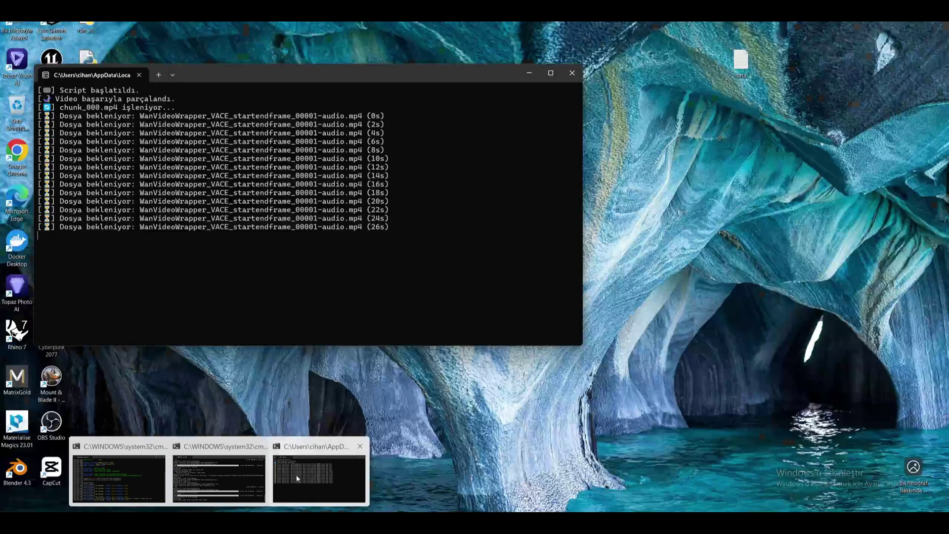
pyautogui.click(295, 474)
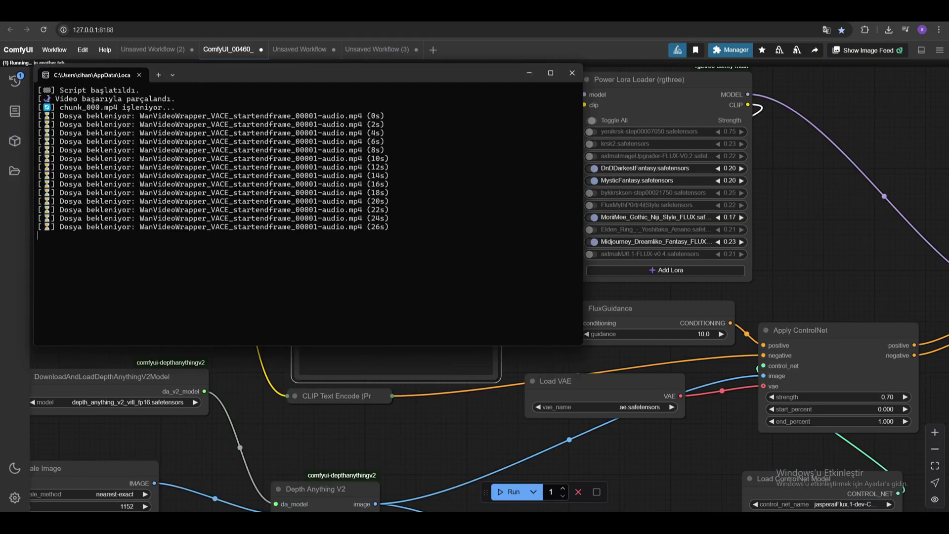
pyautogui.click(143, 475)
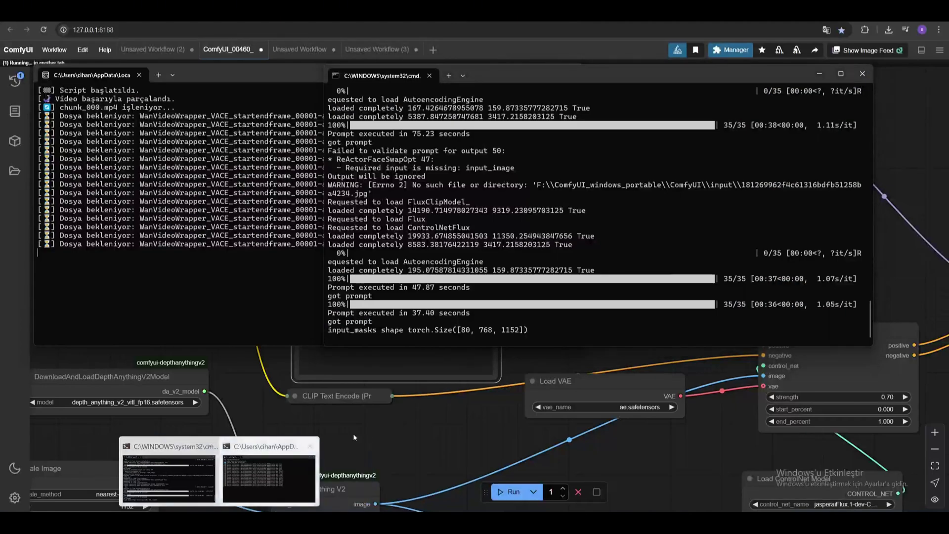
pyautogui.moveTo(629, 79); pyautogui.dragTo(659, 75)
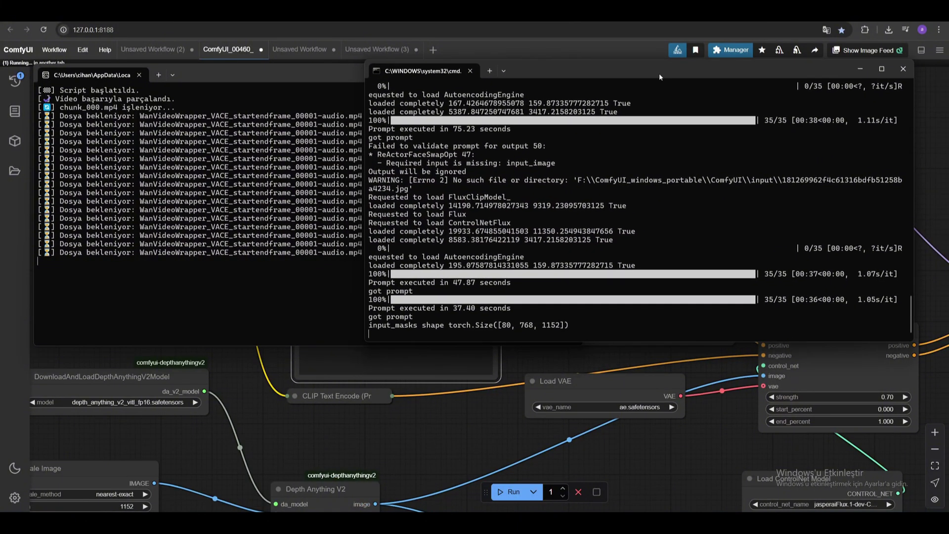
# Open Task Manager on the RTX 4090 GPU graphs and place it in the middle column
pyautogui.hotkey('ctrl', 'shift', 'Escape')
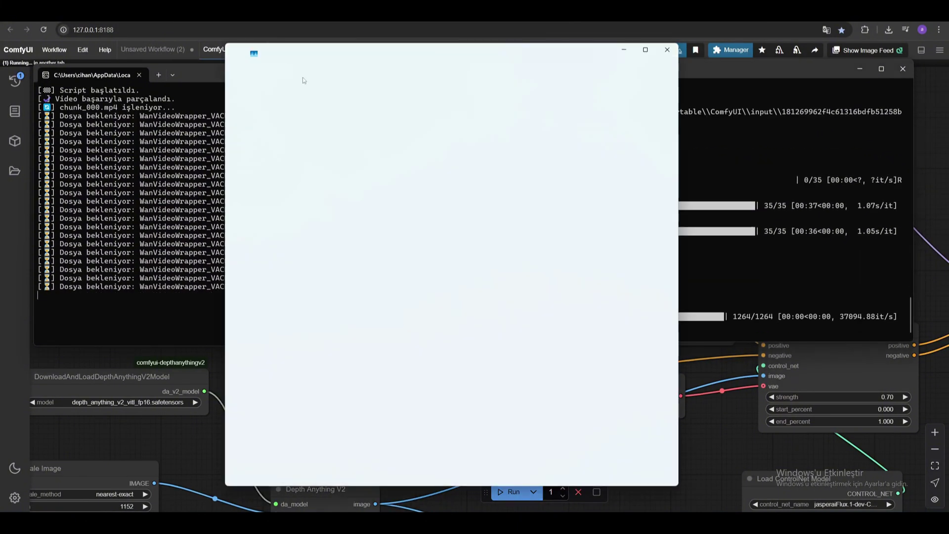
pyautogui.hotkey('alt', 'F4')
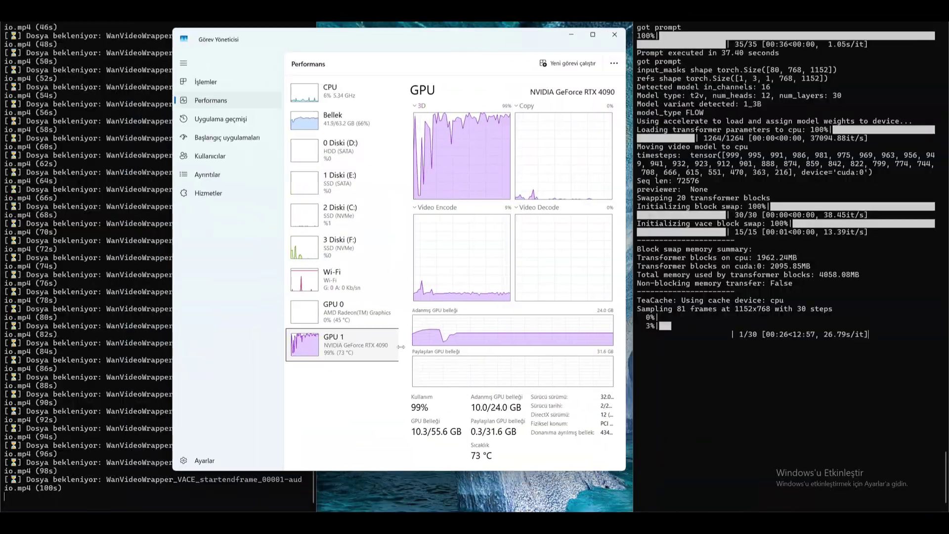
pyautogui.moveTo(508, 35); pyautogui.dragTo(509, 22)
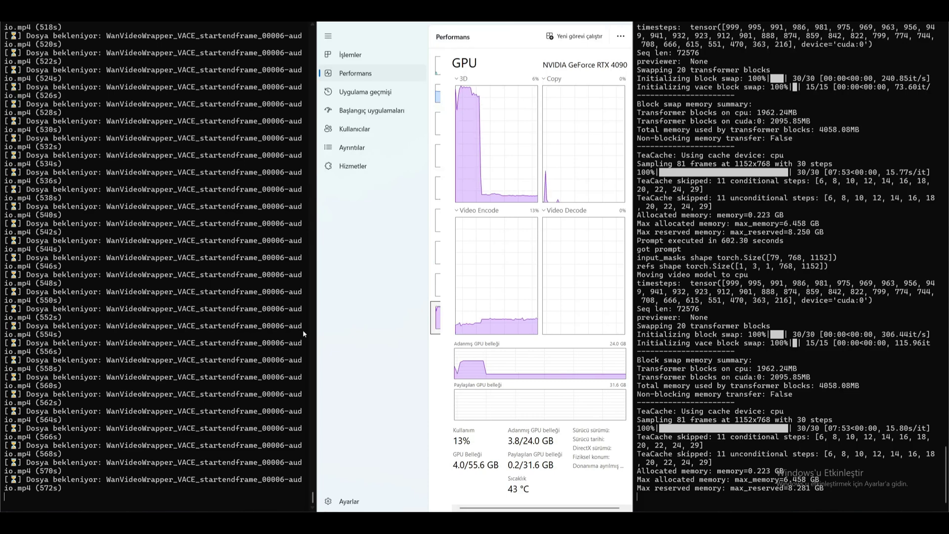
# Review the chunks and last frames in video_chunks, then the six clips in maximized comfy_outputs
pyautogui.hotkey('alt', 'Tab')
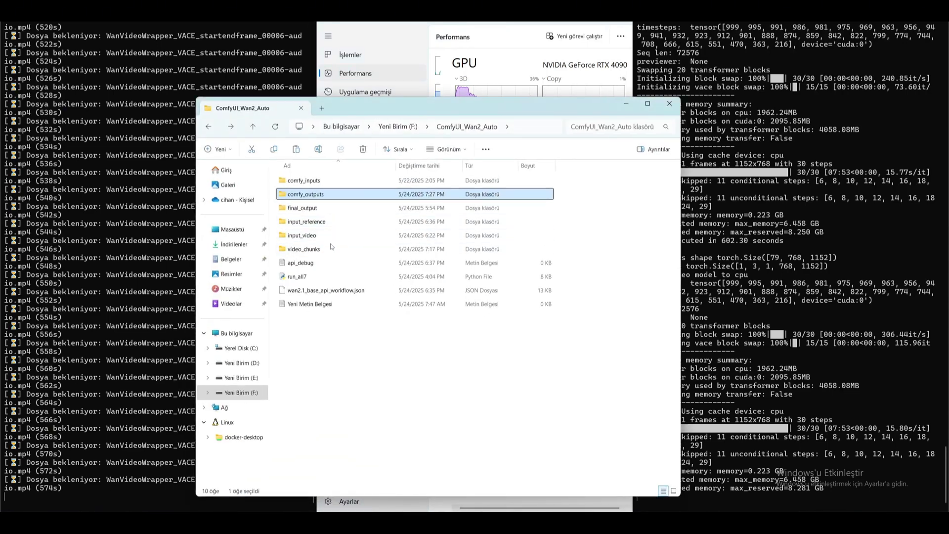
pyautogui.doubleClick(316, 249)
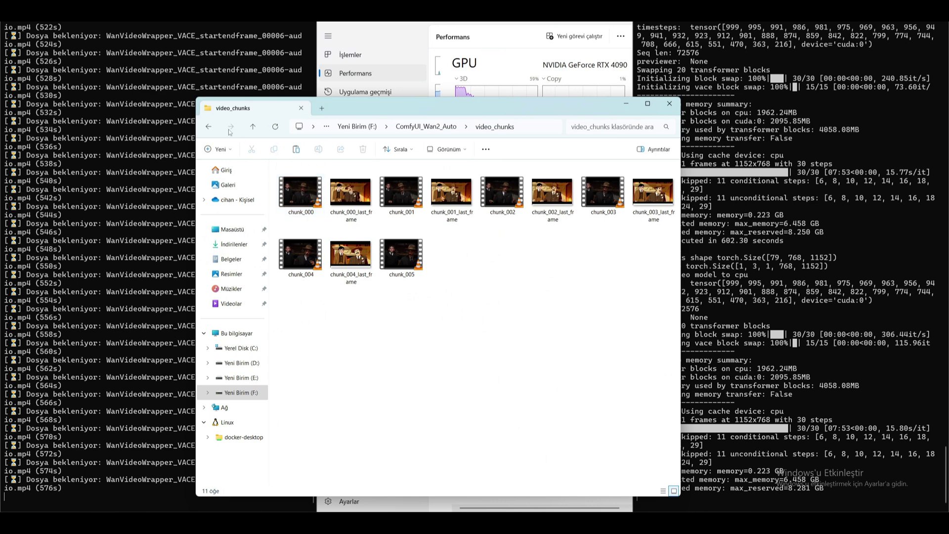
pyautogui.click(208, 127)
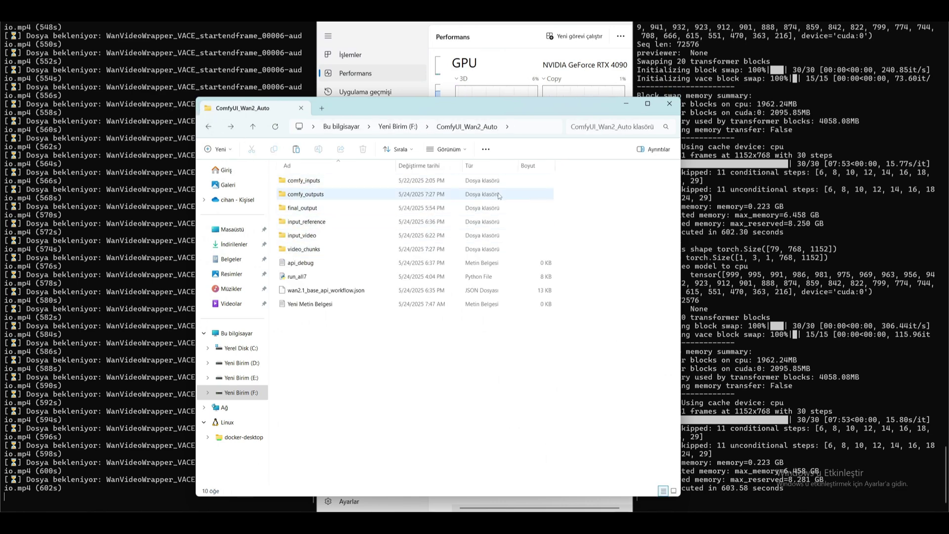
pyautogui.doubleClick(435, 194)
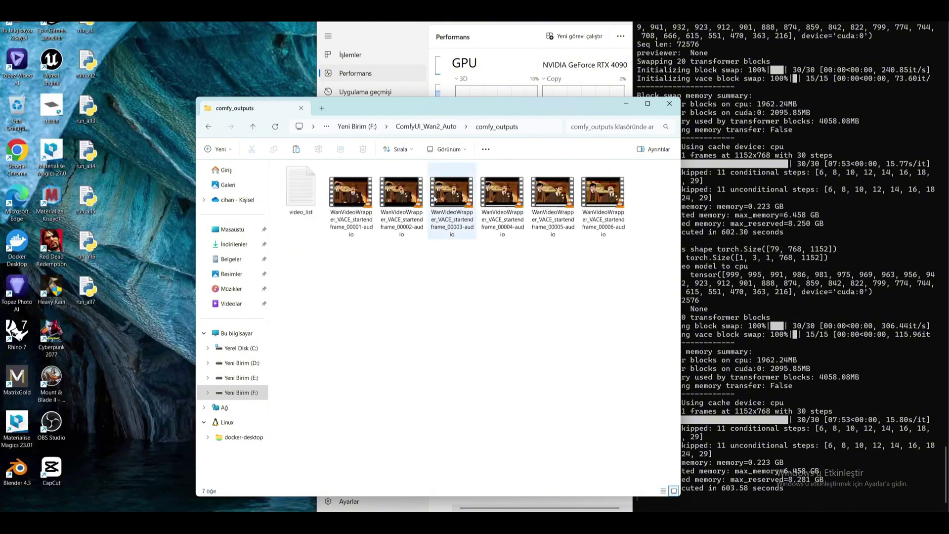
pyautogui.click(429, 40)
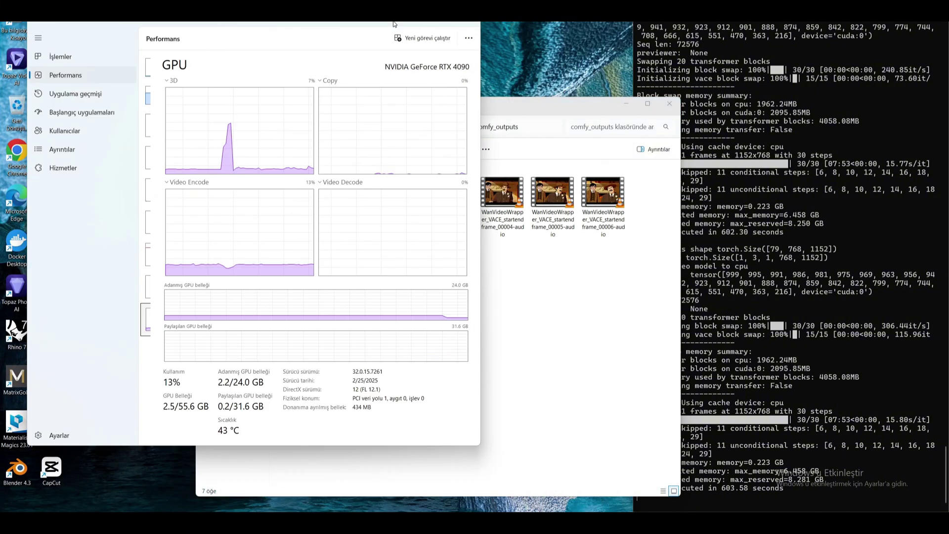
pyautogui.doubleClick(429, 40)
pyautogui.hotkey('alt', 'Tab')
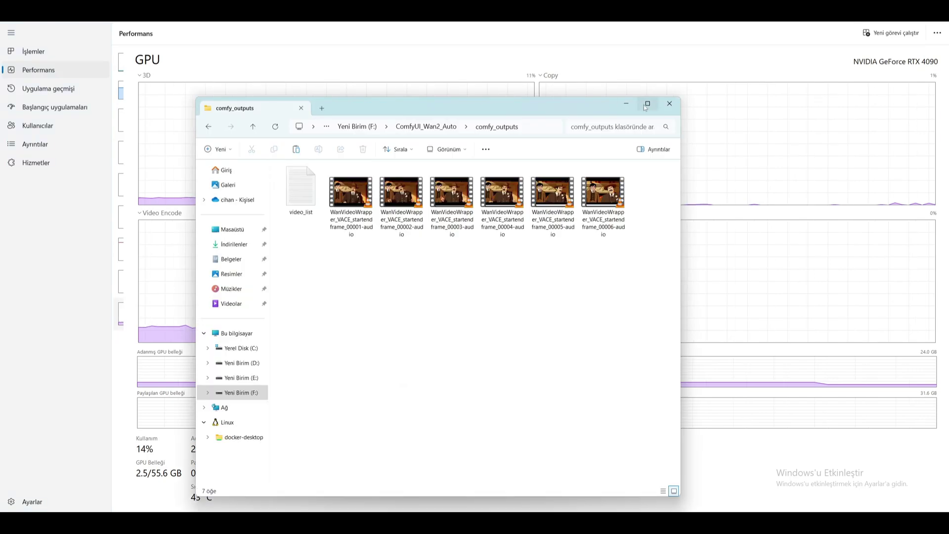
pyautogui.click(648, 104)
# Play final_output.mp4 from the final_output folder in VLC
pyautogui.click(277, 29)
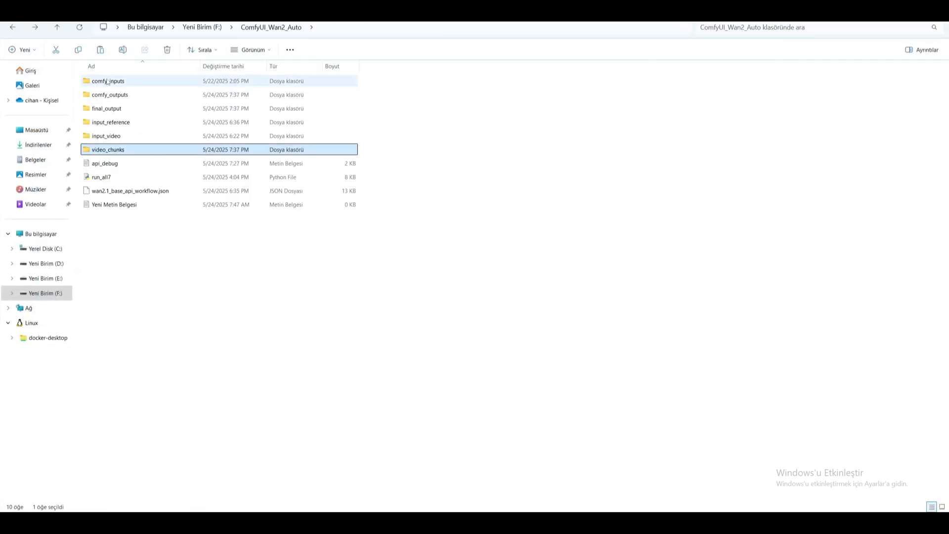
pyautogui.doubleClick(129, 108)
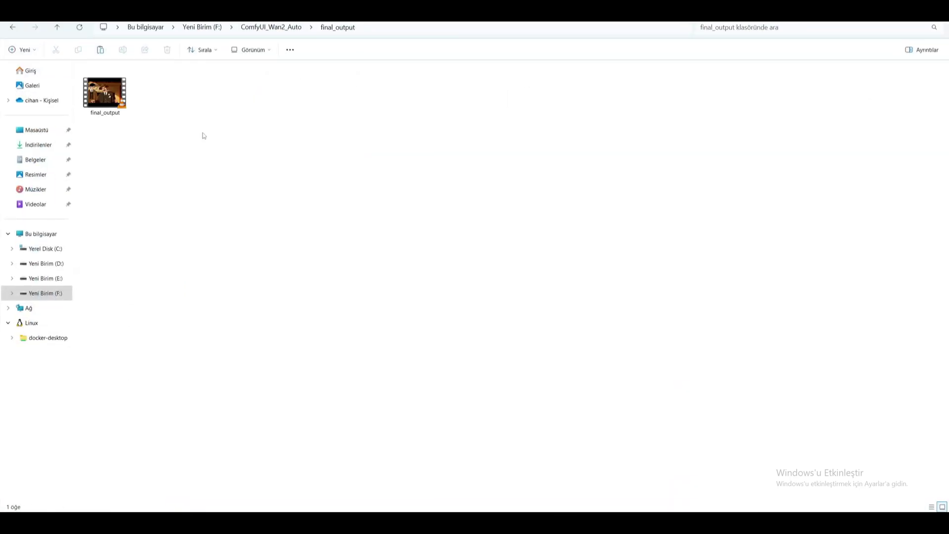
pyautogui.doubleClick(106, 101)
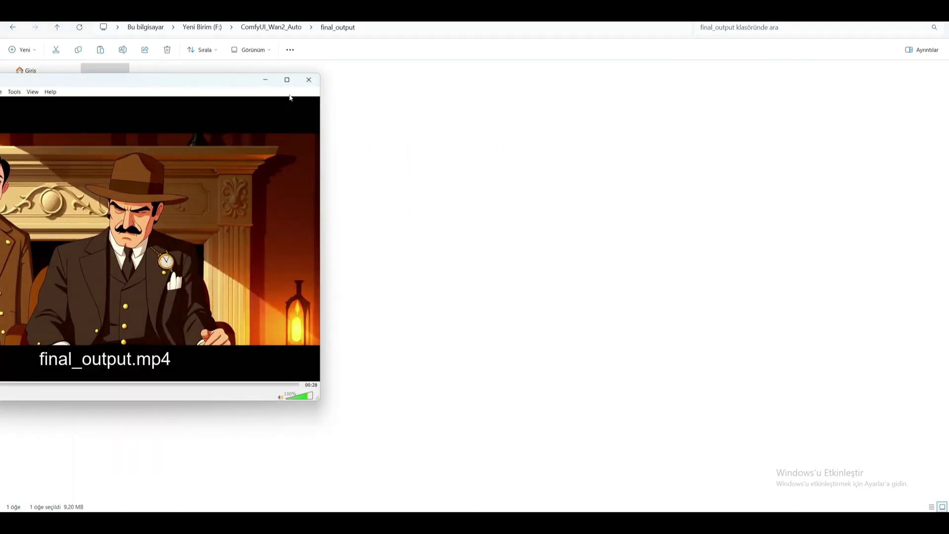